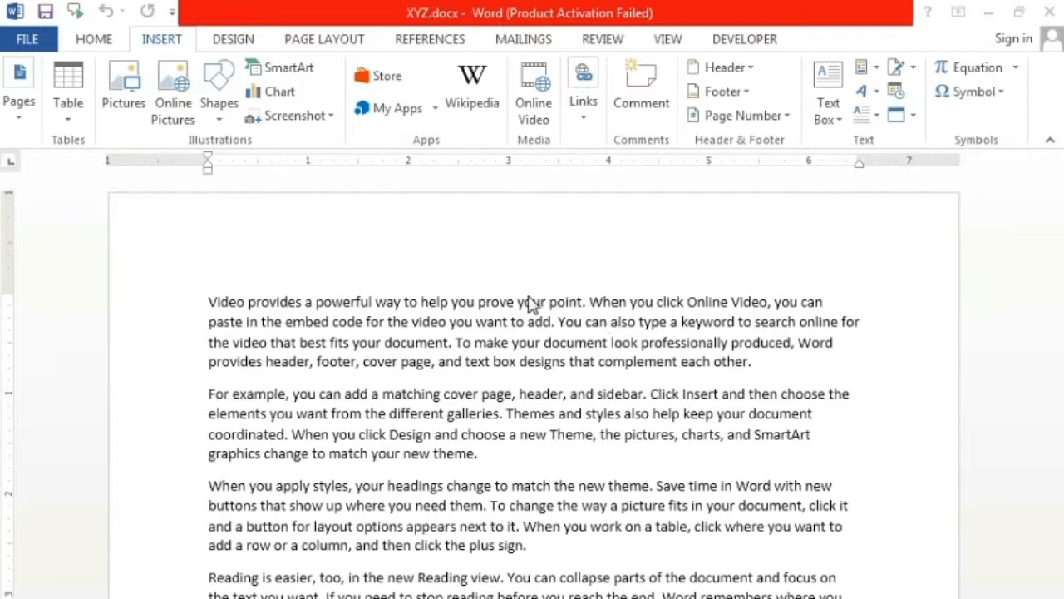
Insert a Blank style header containing the text "HONDA COMPANY"
click(155, 46)
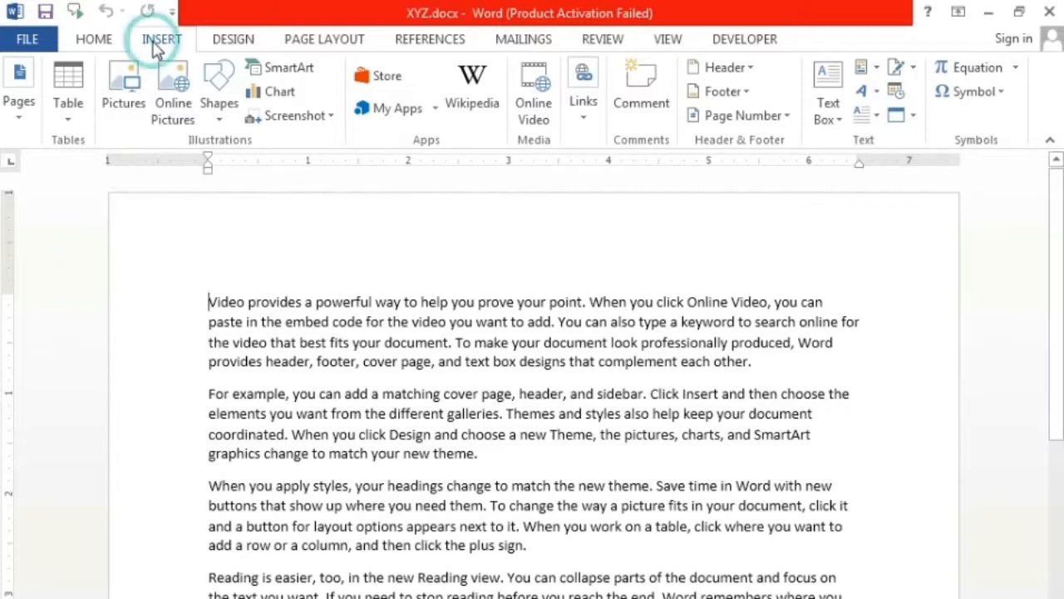
click(152, 45)
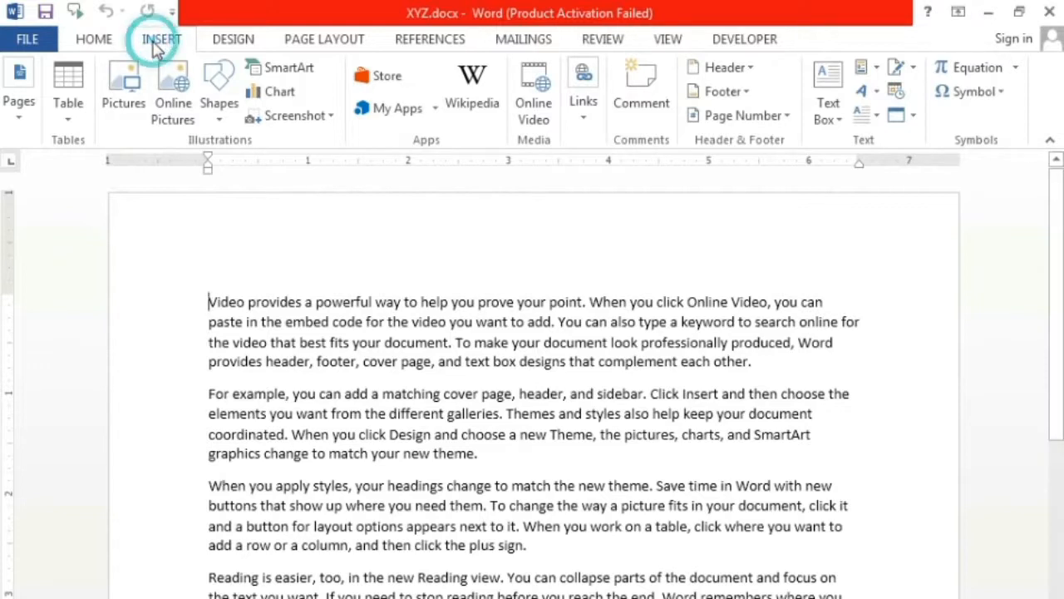
click(757, 73)
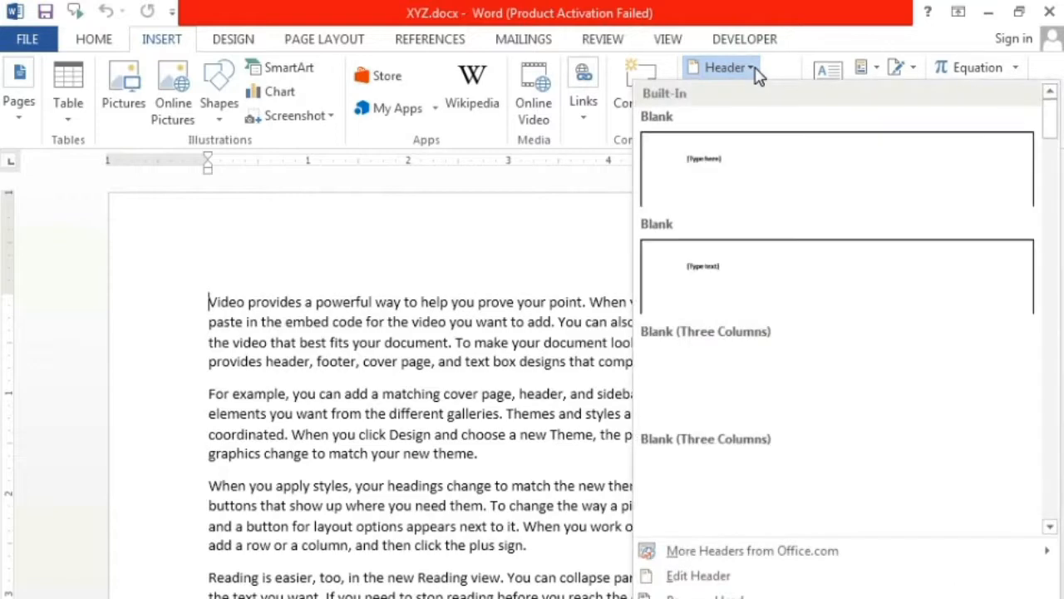
click(781, 166)
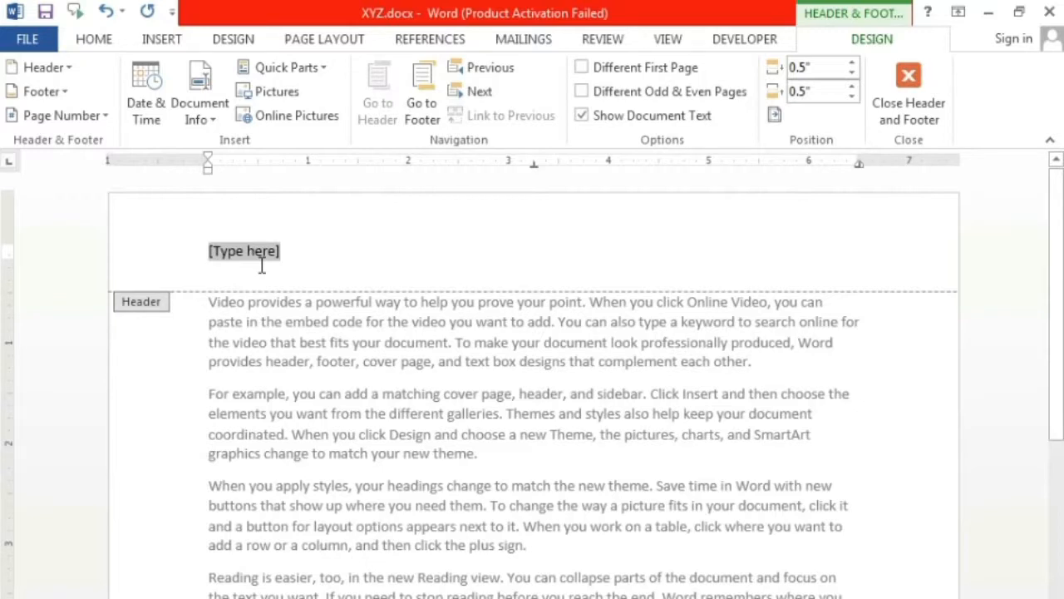
text(HONDA COMPANY)
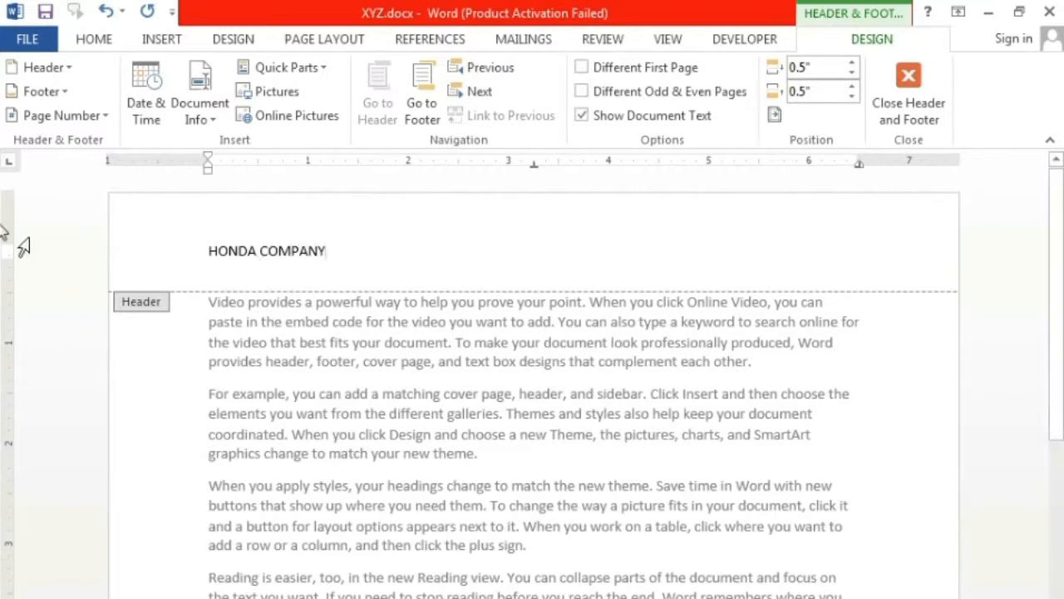
Enlarge the "HONDA COMPANY" header text to 22 pt
drag(344, 254, 179, 243)
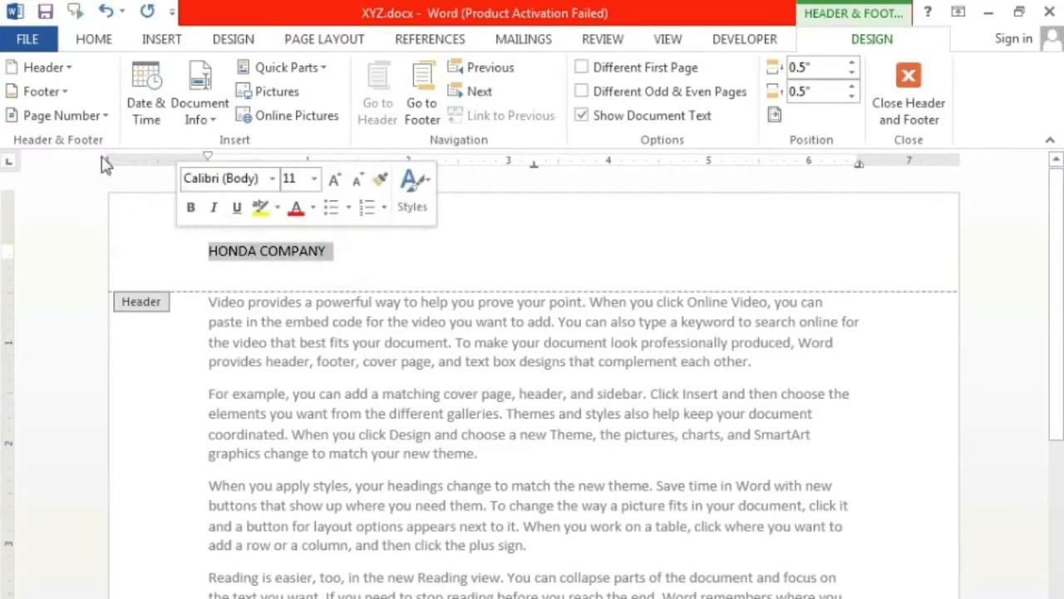
click(95, 39)
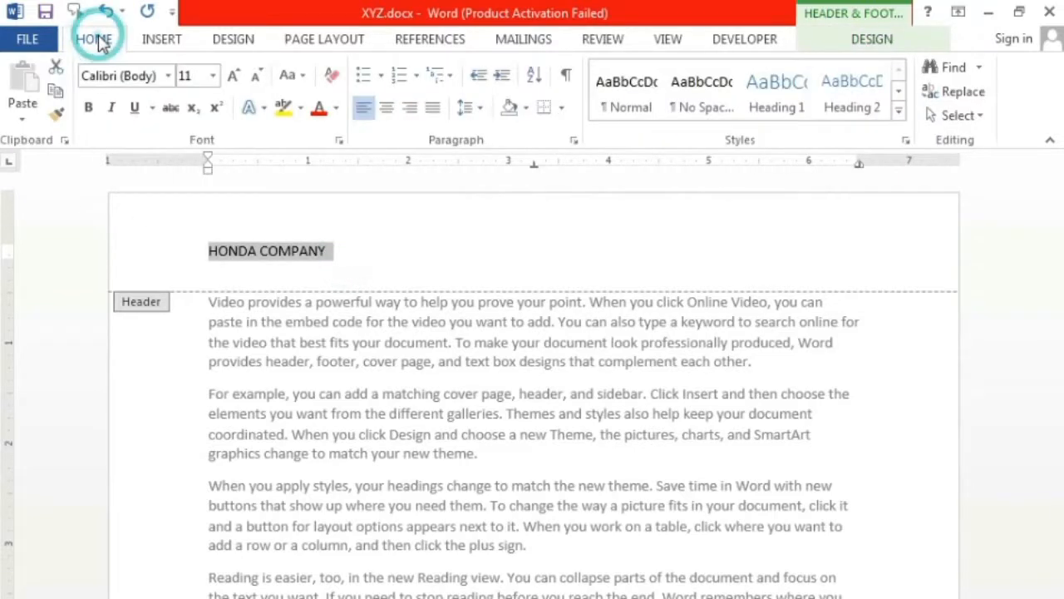
click(235, 76)
click(234, 76)
click(235, 76)
click(234, 76)
click(234, 76)
click(235, 77)
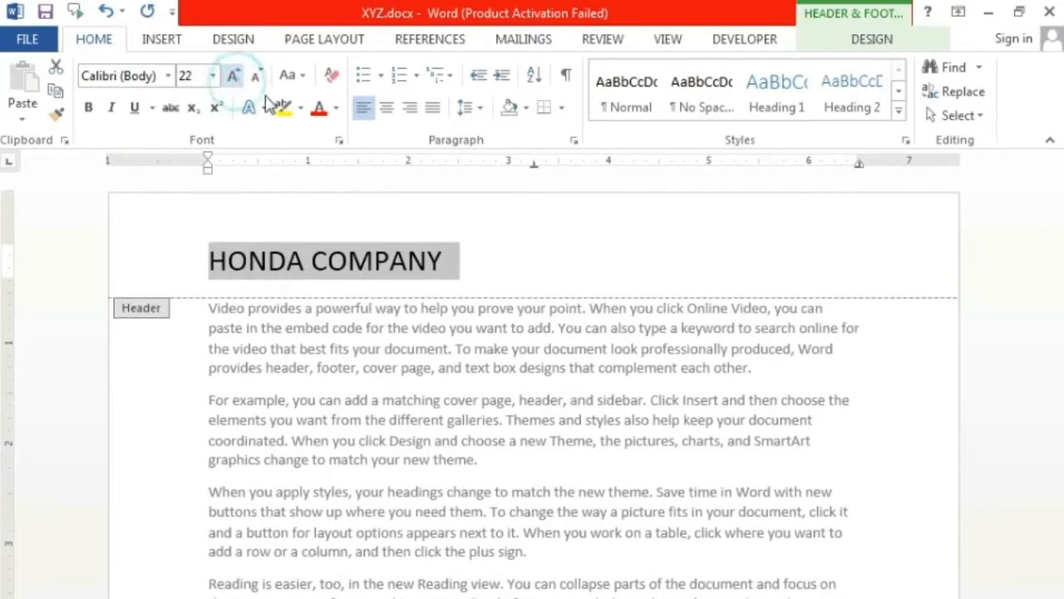
Try centre and right alignment on the header text, restore left alignment, make it red and bold, and return to the document body
click(386, 107)
click(410, 108)
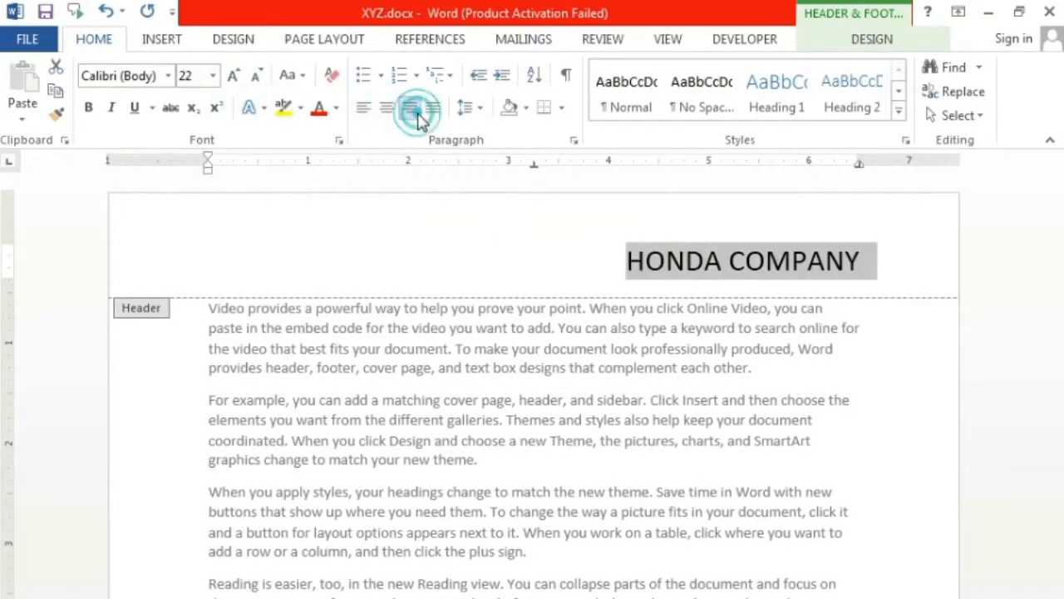
click(363, 108)
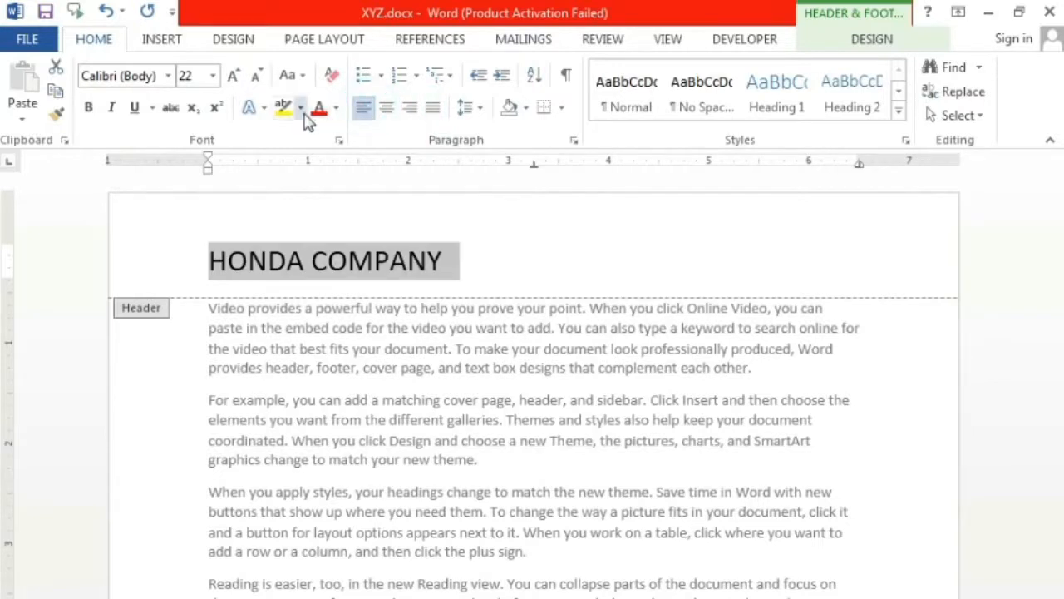
click(318, 108)
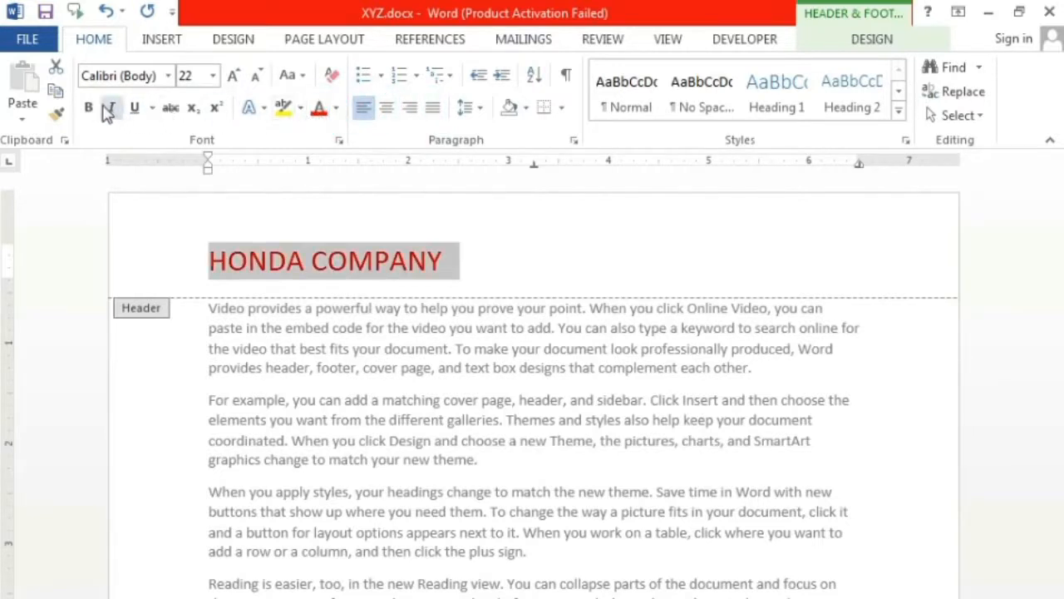
click(88, 107)
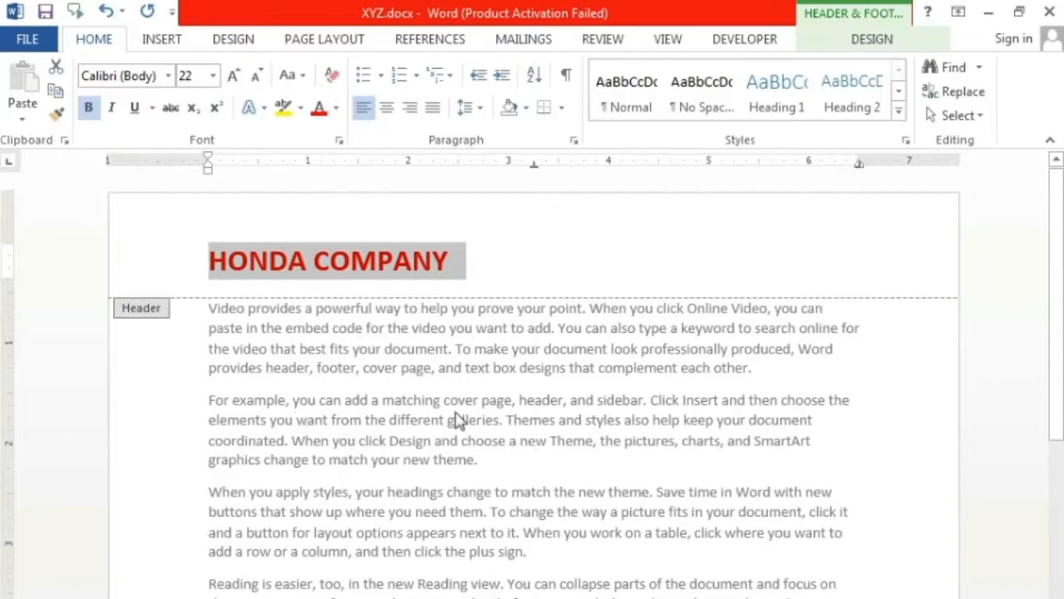
double_click(348, 428)
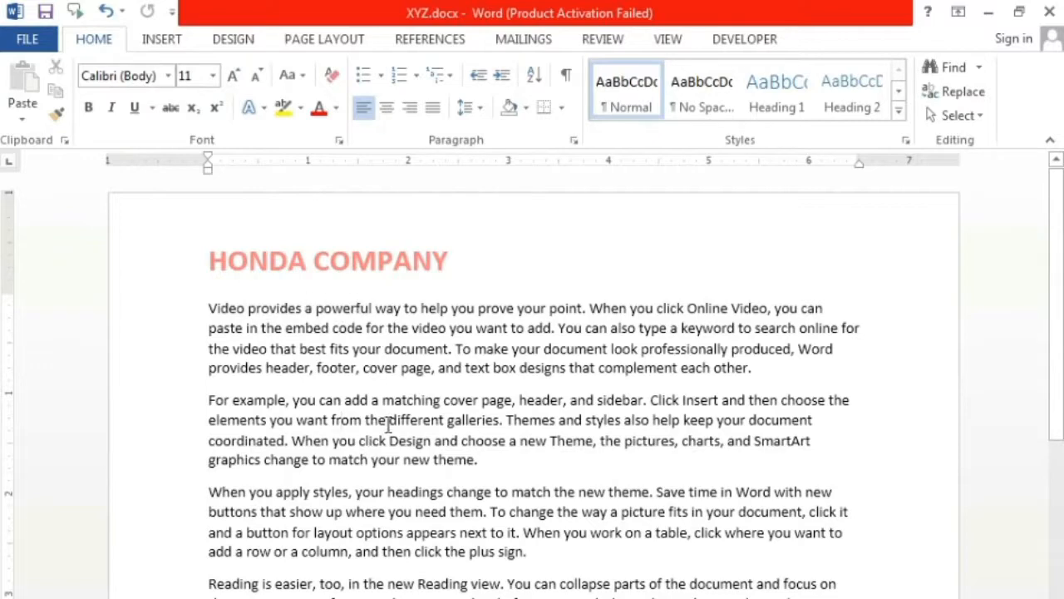
Add blank paragraphs after the last paragraph to extend the document to four pages
scroll(352, 399, down, 1)
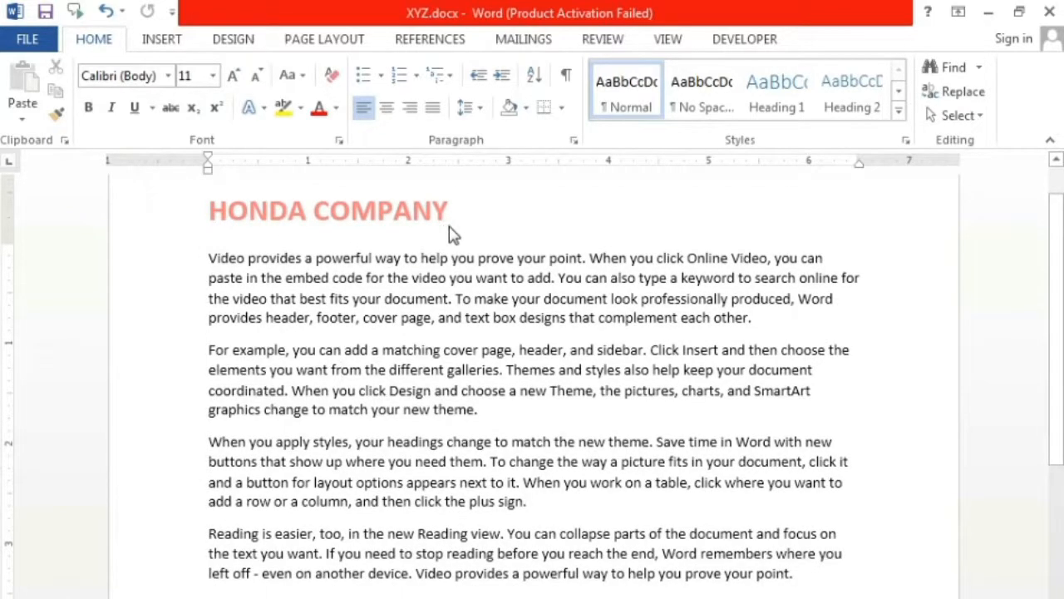
key(ctrl+End)
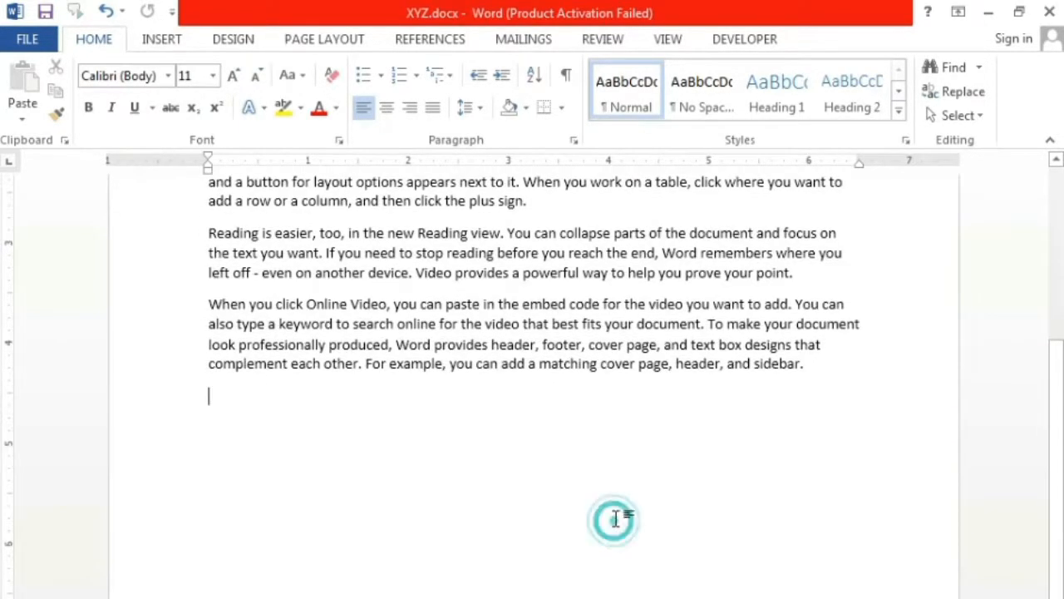
key(Return)
key(Return)
key(Return)
key(Return)
key(Return)
key(Return)
key(Return)
key(Return)
key(Return)
key(Return)
key(Return)
key(Return)
key(Return)
key(Return)
key(Return)
key(Return)
key(Return)
key(Return)
key(Return)
key(Return)
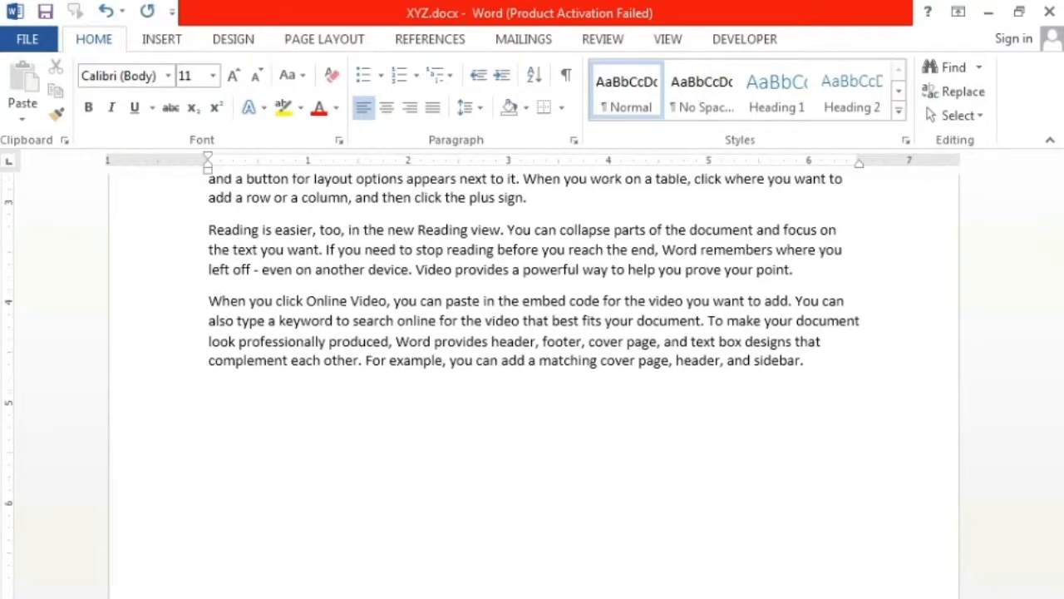
key(Return)
key(Return)
key(Return)
key(Return)
key(Return)
key(Return)
key(Return)
key(Return)
key(Return)
key(Return)
key(Return)
key(Return)
key(Return)
key(Return)
key(Return)
key(Return)
key(Return)
key(Return)
key(Return)
key(Return)
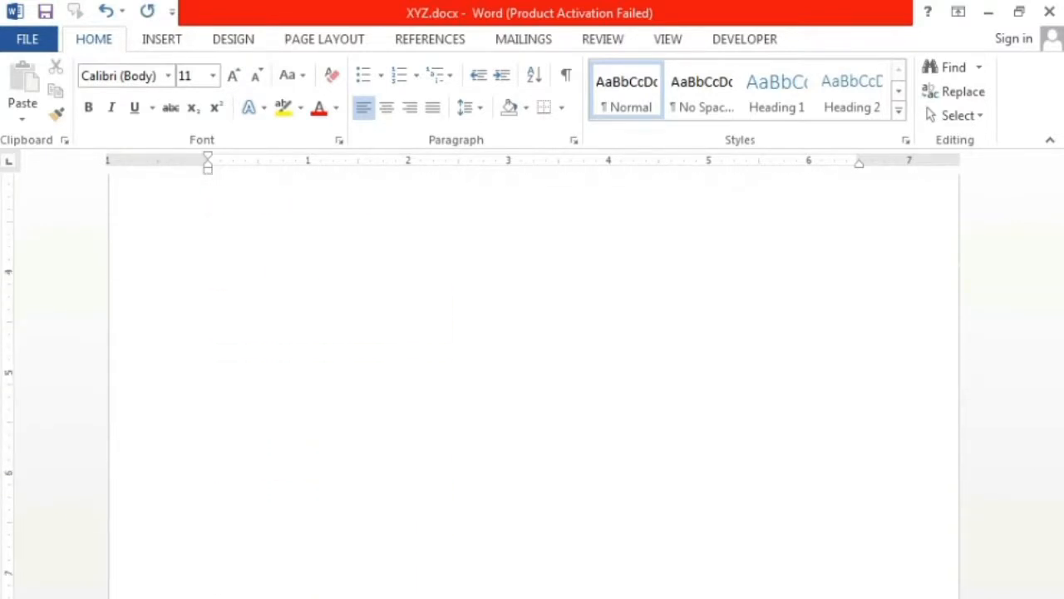
key(Return)
key(Return)
key(Return)
key(Return)
key(Return)
key(Return)
key(Return)
key(Return)
key(Return)
key(Return)
key(Return)
key(Return)
key(Return)
key(Return)
key(Return)
key(Return)
key(Return)
key(Return)
key(Return)
key(Return)
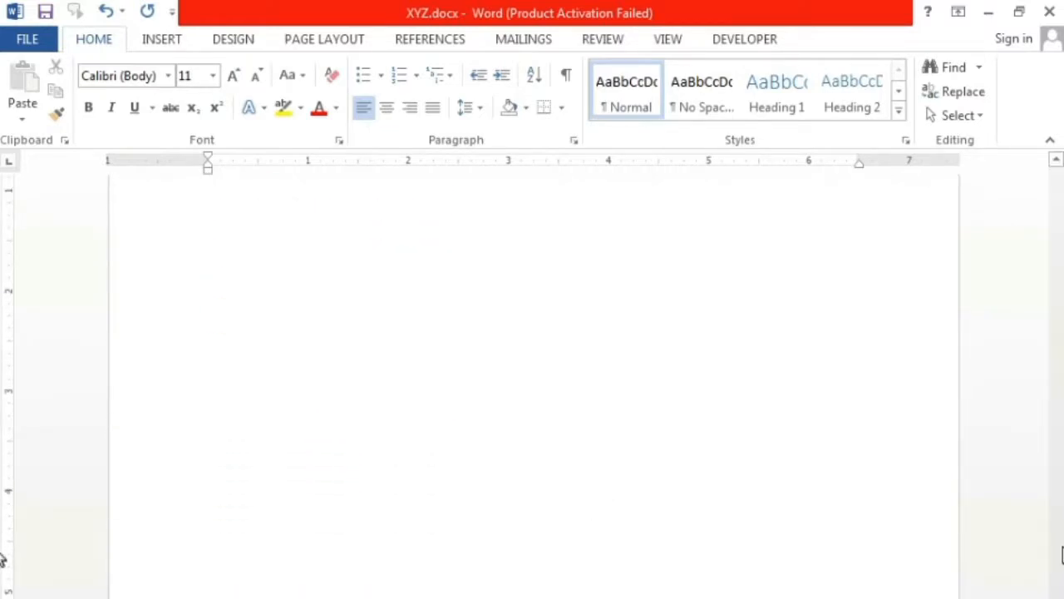
Open the first page's header for editing and delete the "HONDA COMPANY" text
drag(1062, 576, 1061, 176)
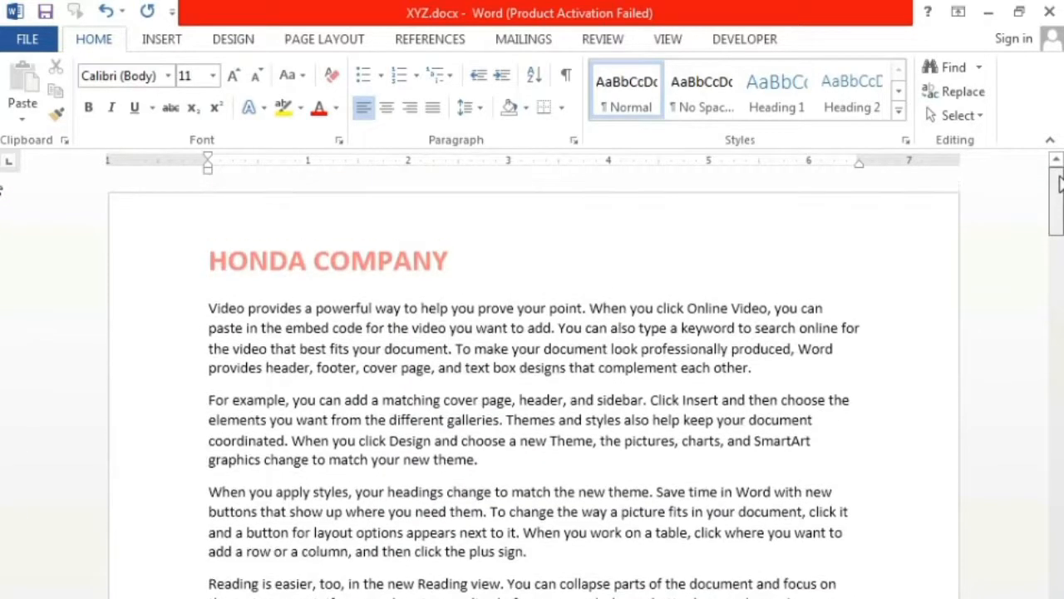
double_click(408, 261)
drag(482, 259, 208, 261)
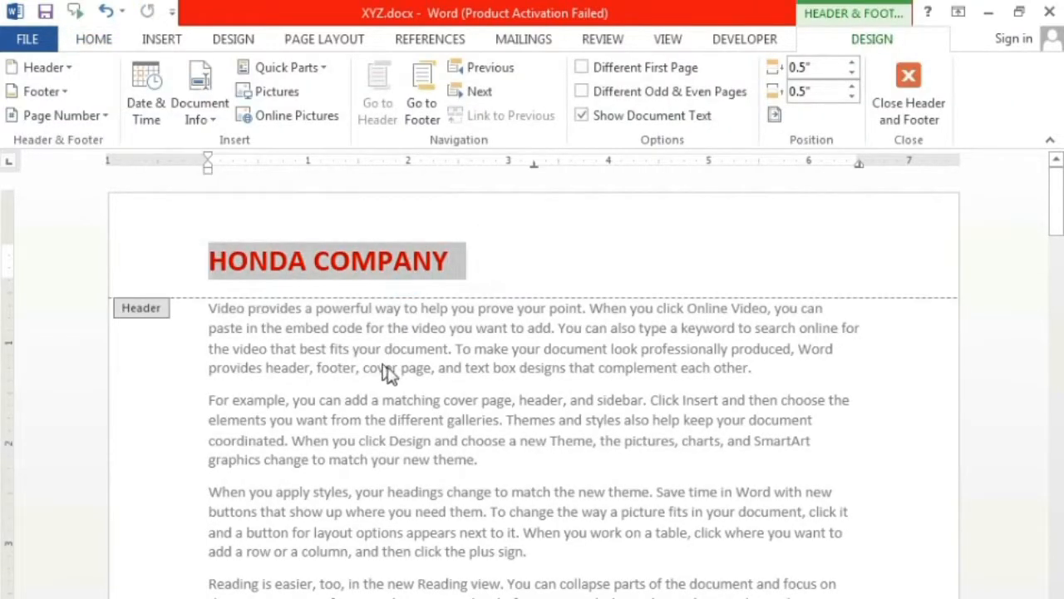
key(Delete)
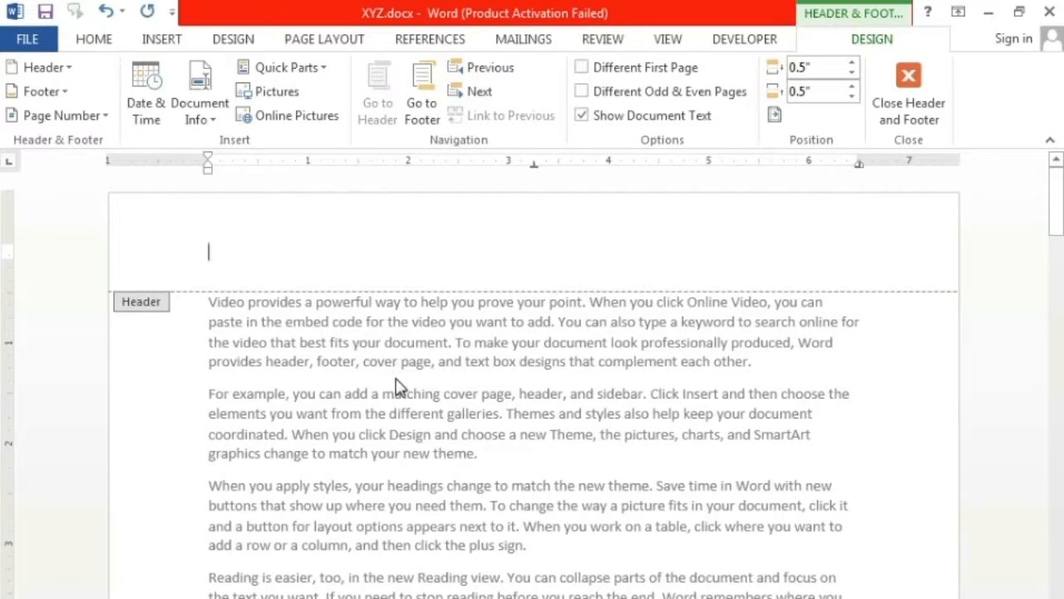
Insert Bold Numbers 2 page numbering in "Page X of Y" format at the top of the page and close the header
click(105, 117)
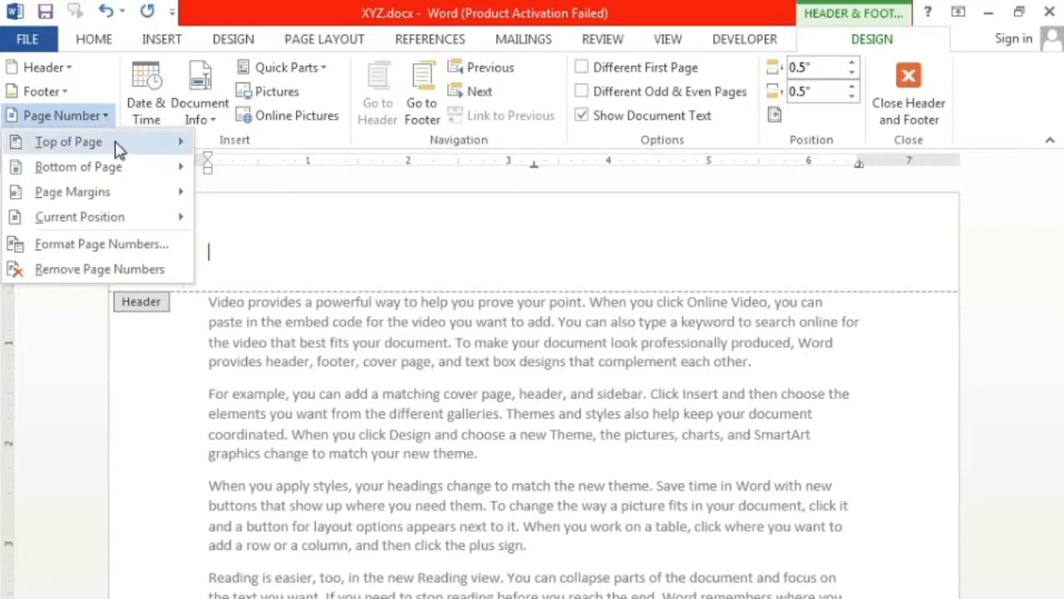
mouse_move(113, 147)
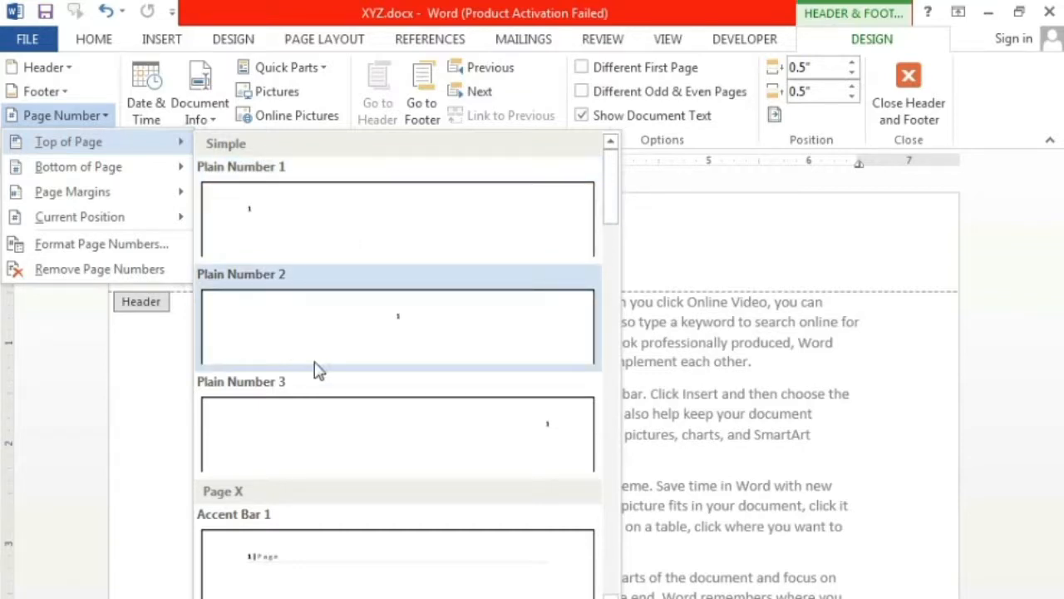
drag(611, 180, 607, 268)
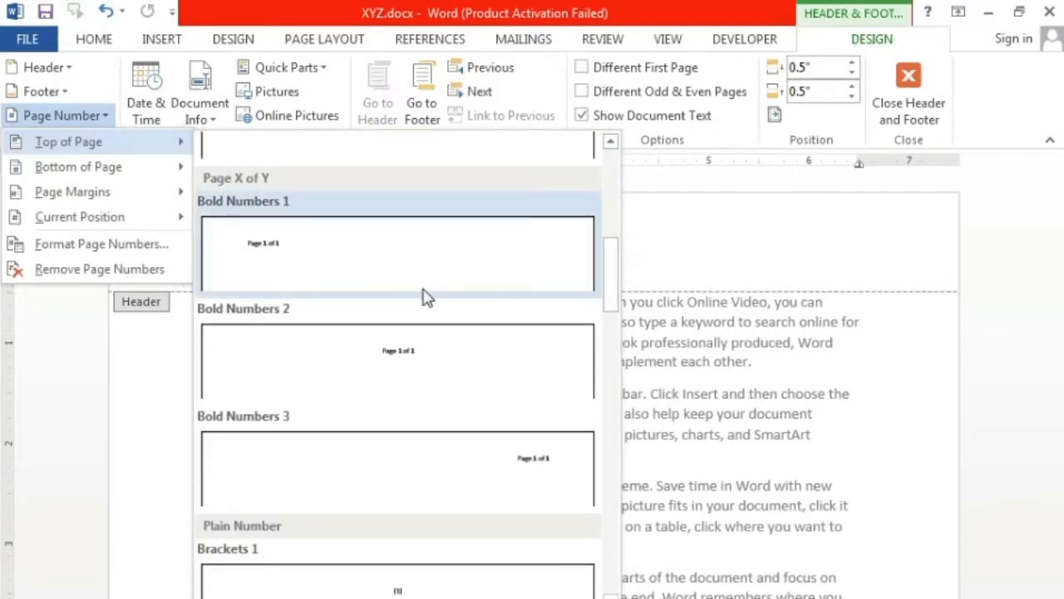
click(442, 366)
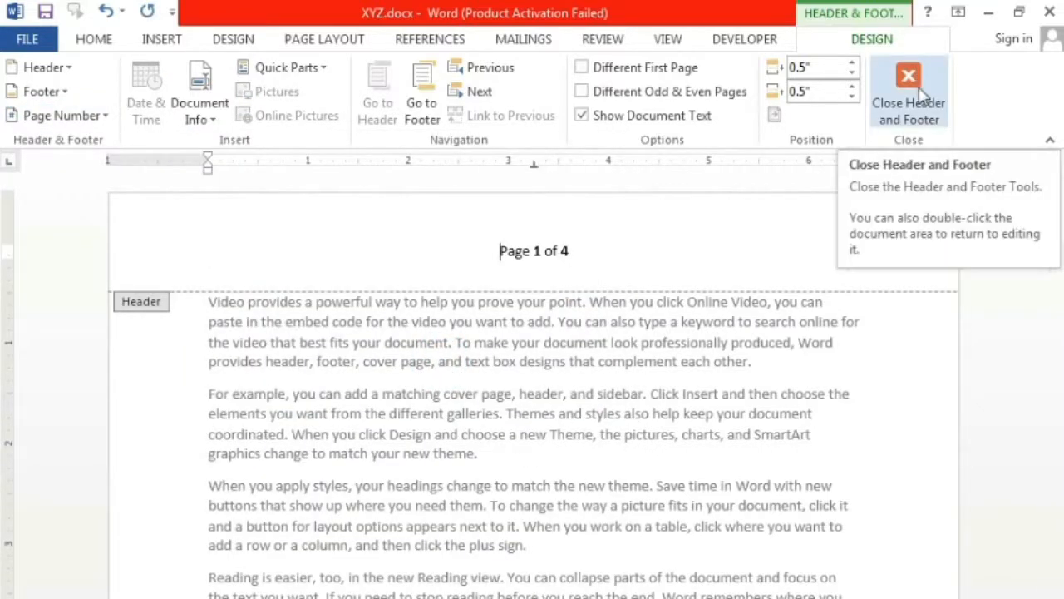
click(915, 104)
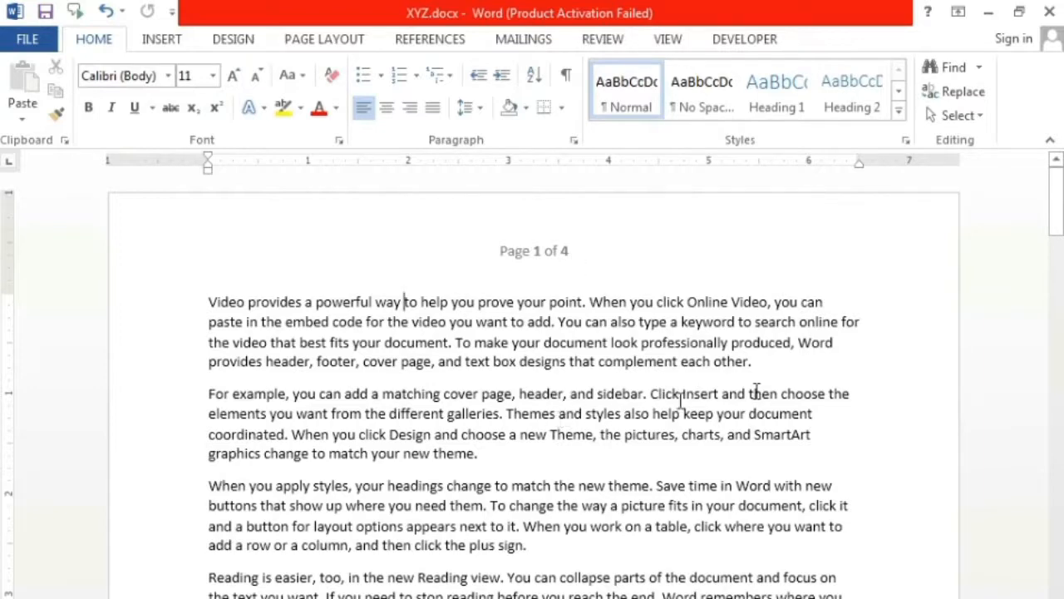
Check the page numbering on the last page, and delete the "Page X of Y" text from the first page's header
drag(1057, 204, 1057, 574)
scroll(749, 397, up, 2)
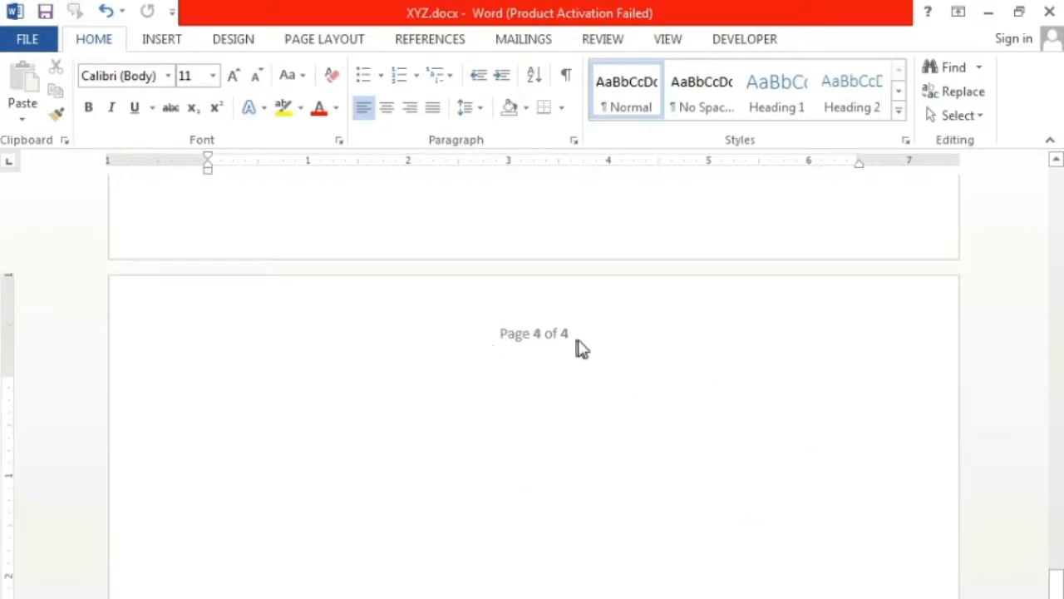
scroll(647, 557, down, 3)
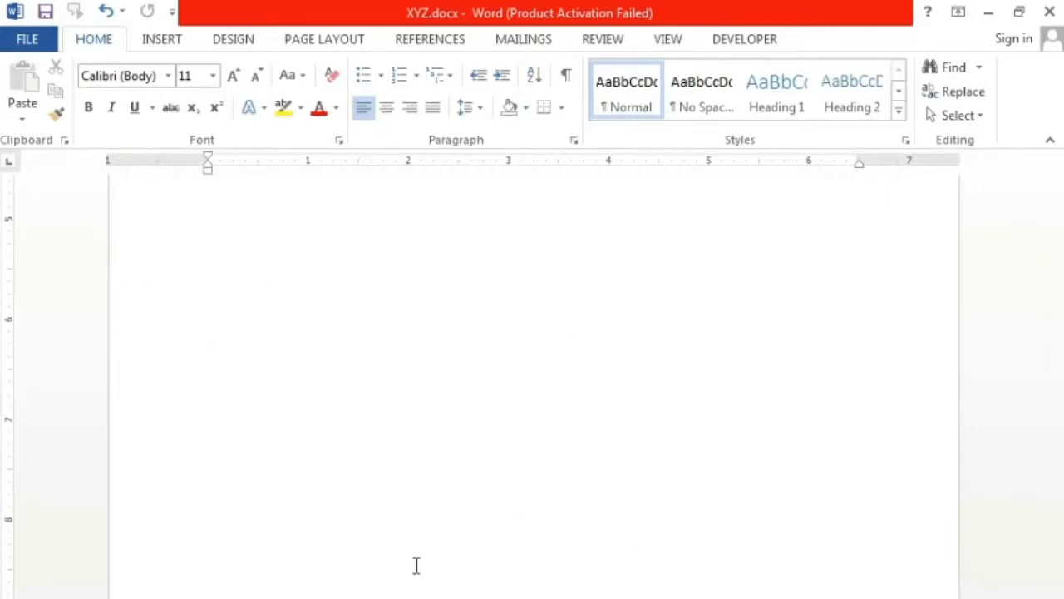
drag(1056, 591, 1036, 170)
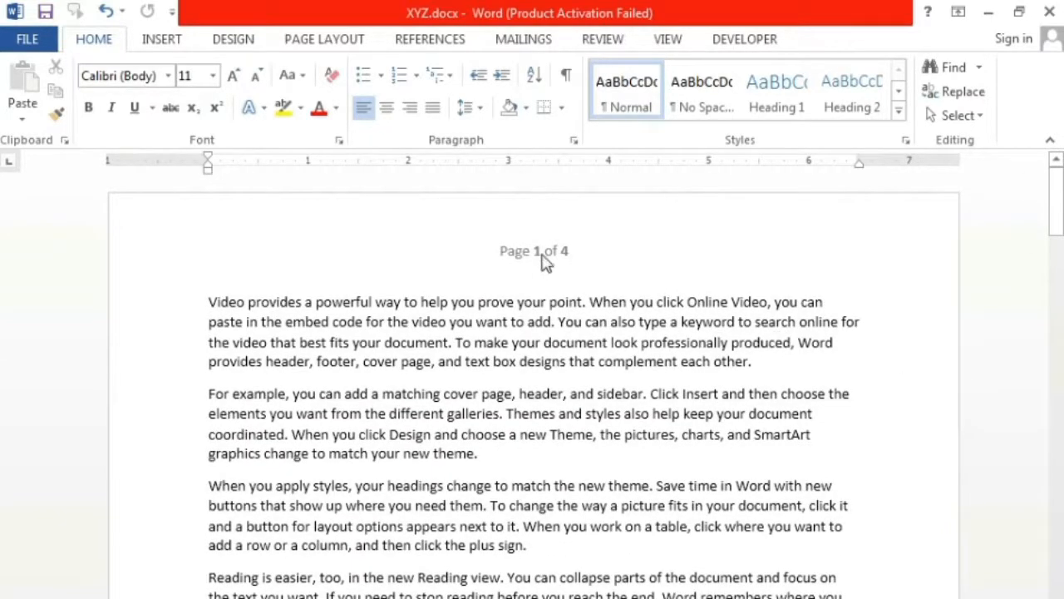
double_click(536, 251)
drag(458, 247, 648, 261)
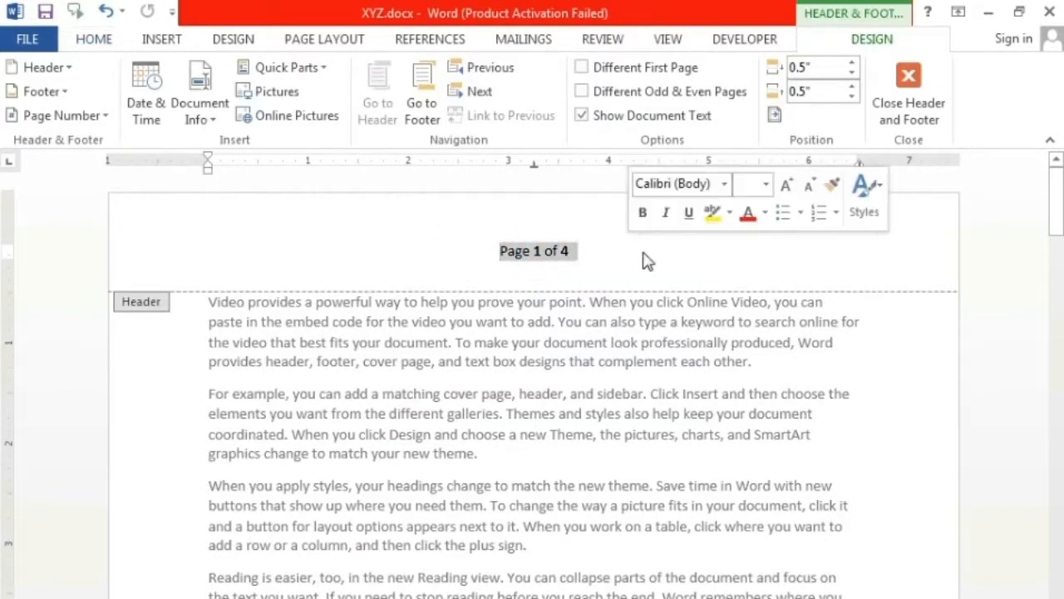
key(Delete)
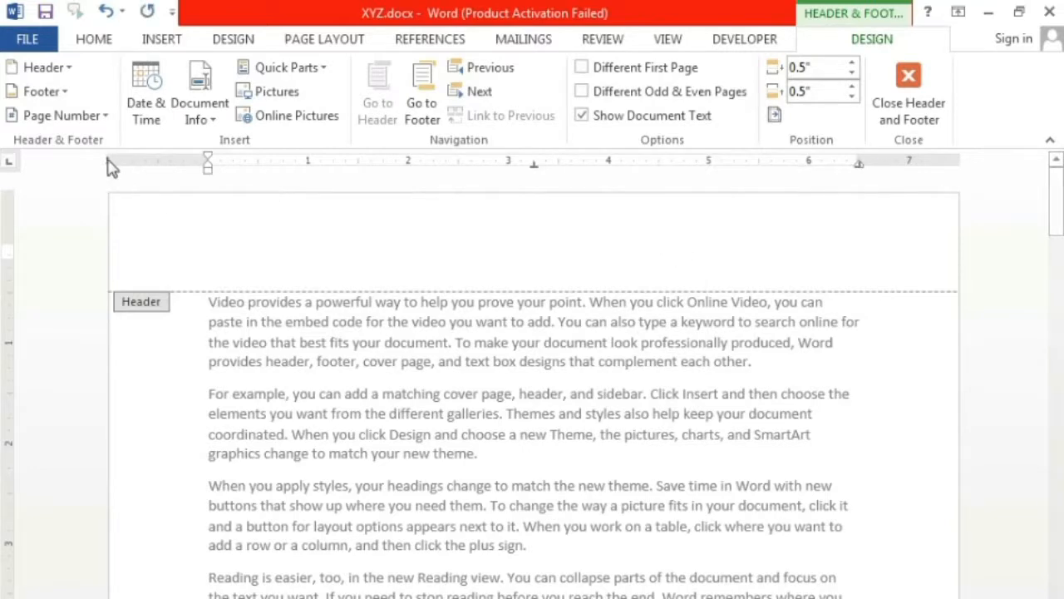
Insert centred Plain Number 2 page numbers at the bottom of the page and check them on the following pages
click(107, 118)
mouse_move(113, 168)
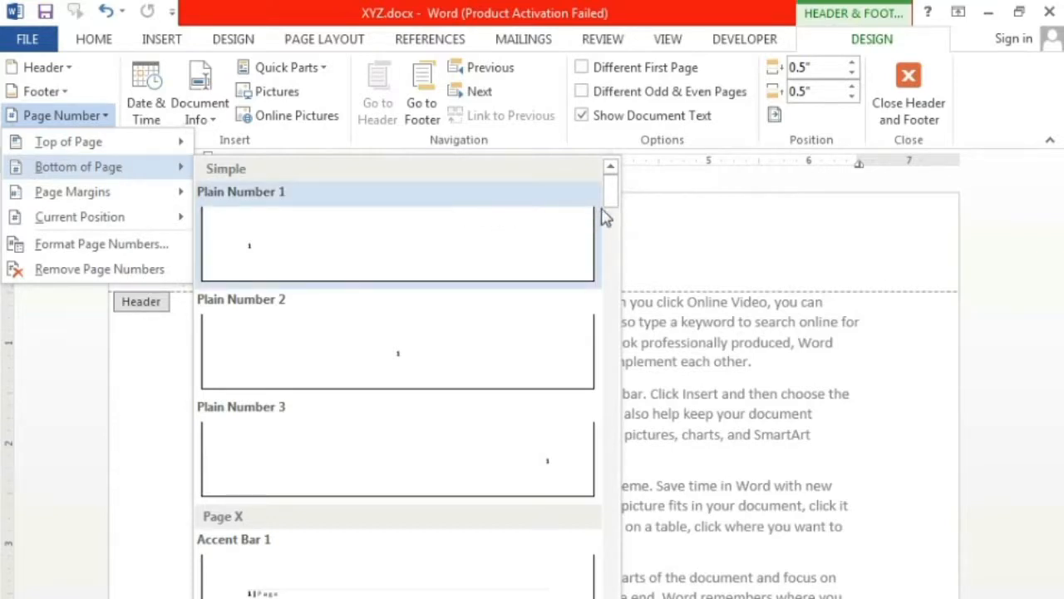
click(406, 358)
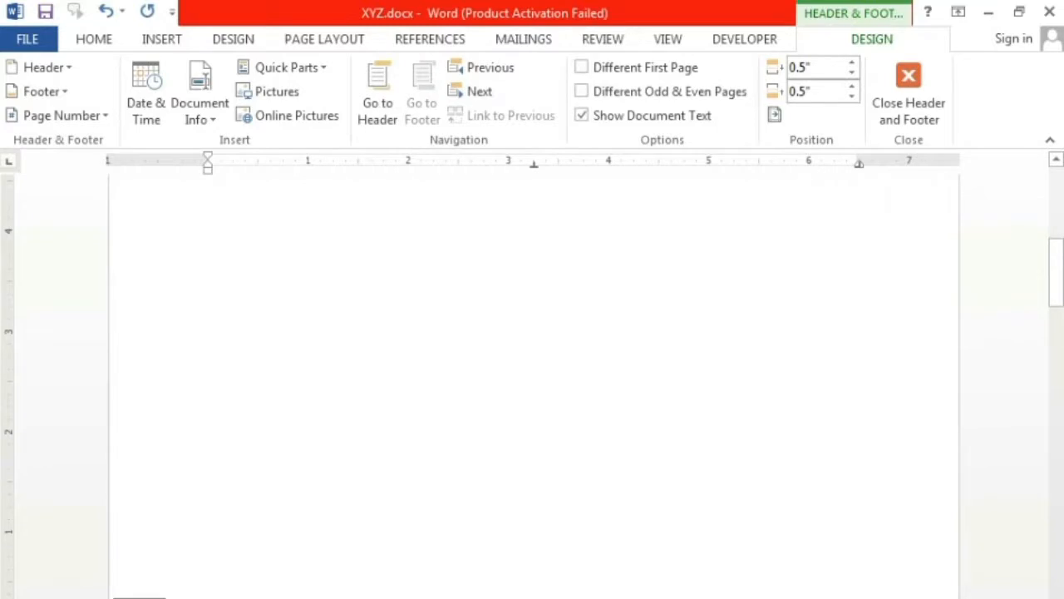
scroll(532, 374, down, 10)
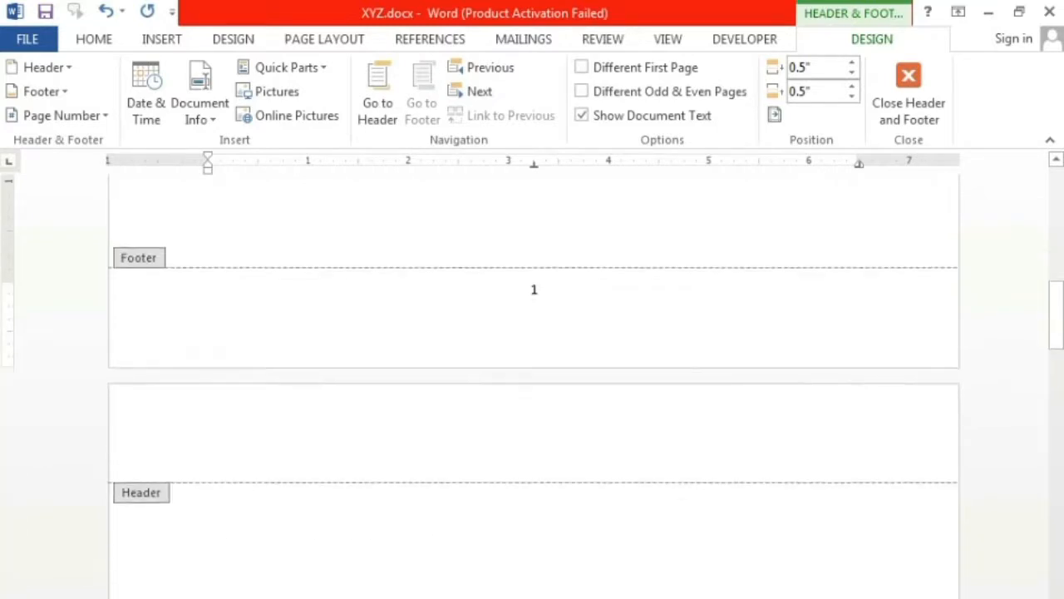
scroll(523, 494, down, 8)
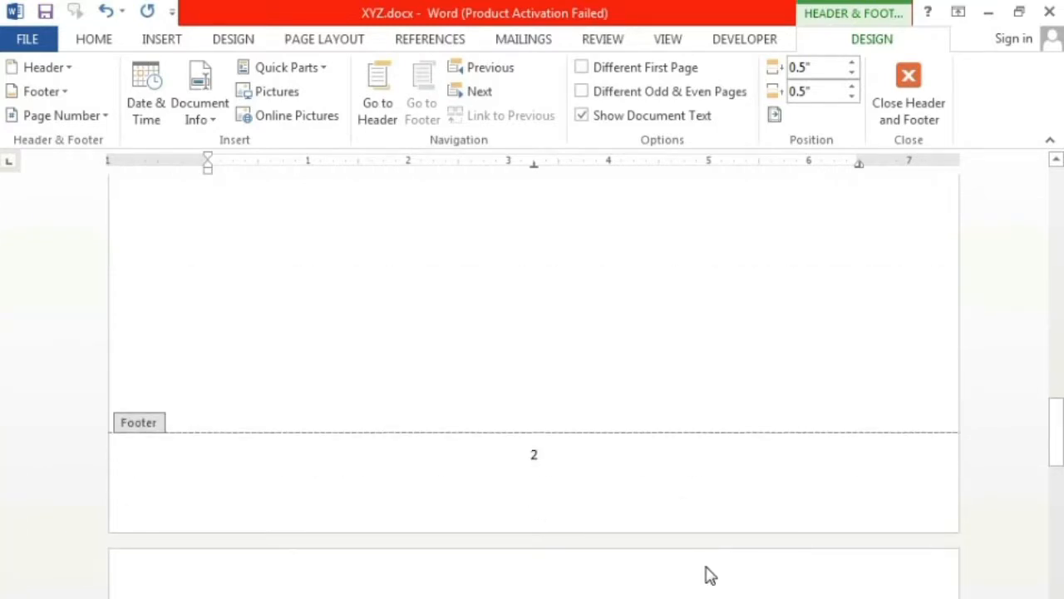
Delete the page number from the third page's footer, and close the header and footer
scroll(707, 580, down, 10)
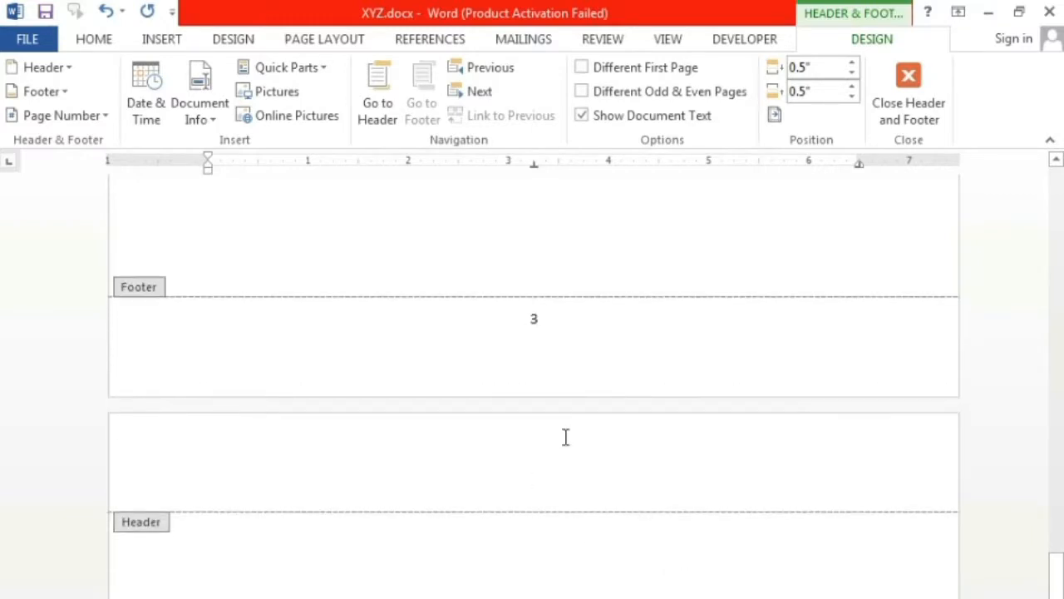
drag(511, 324, 587, 326)
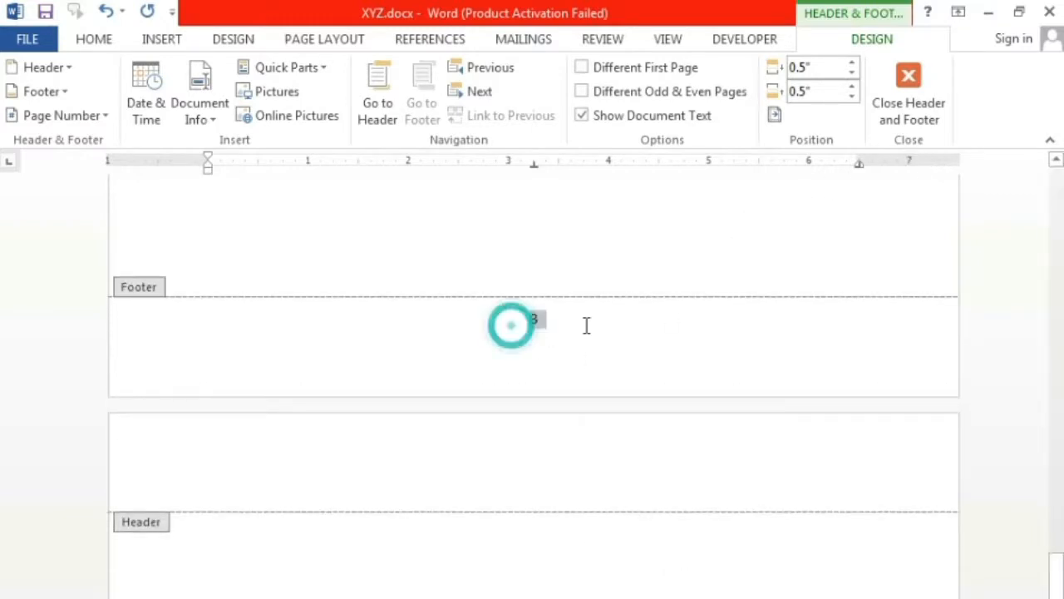
click(909, 102)
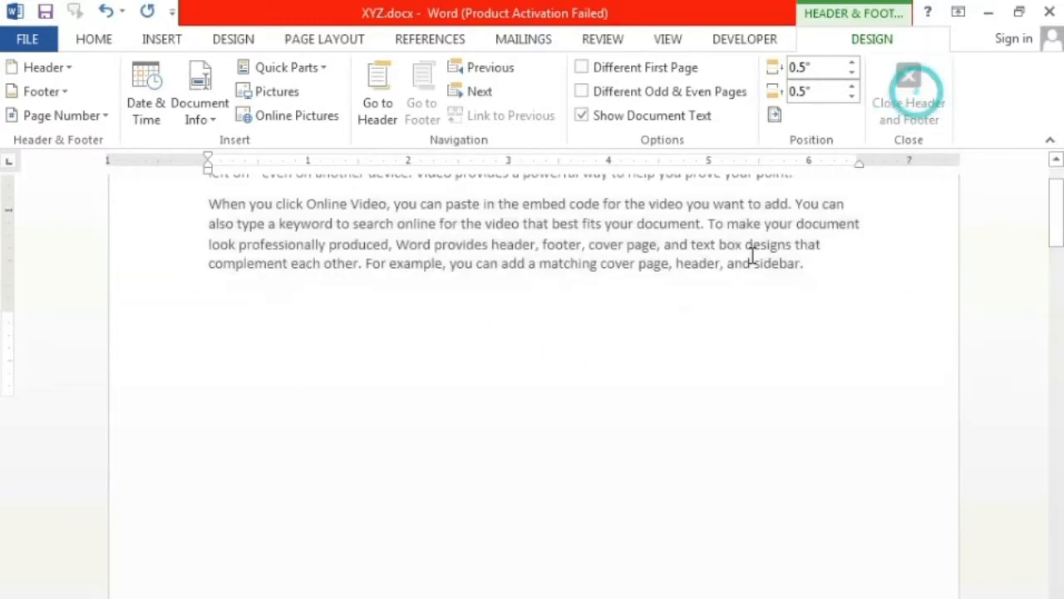
drag(1059, 217, 1059, 198)
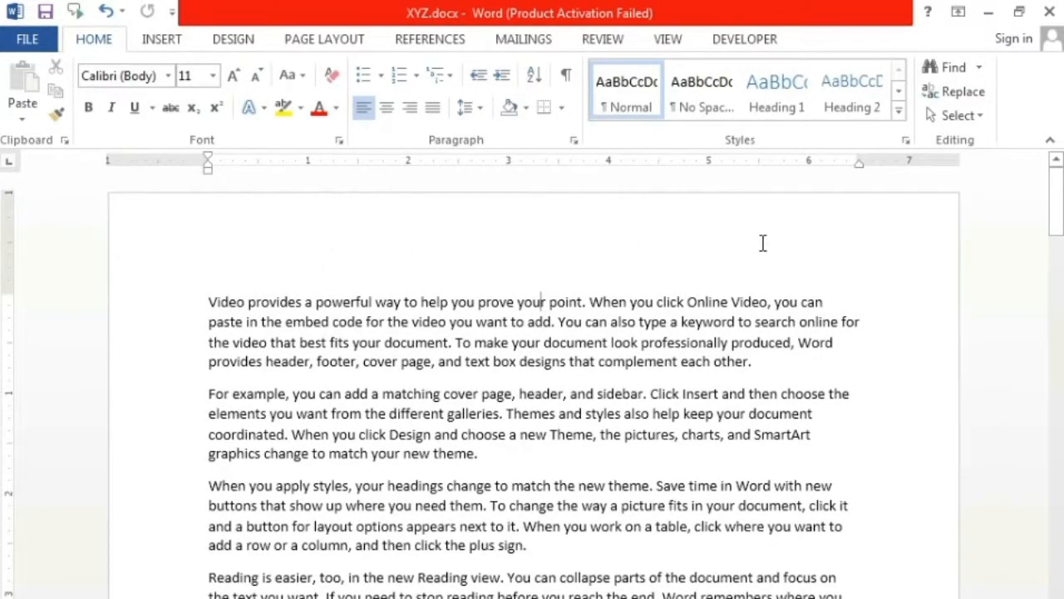
Insert an automatically updating date and time in the "7/10/2019 6:52:08 PM" format in the first page's header and check it on following pages
double_click(234, 244)
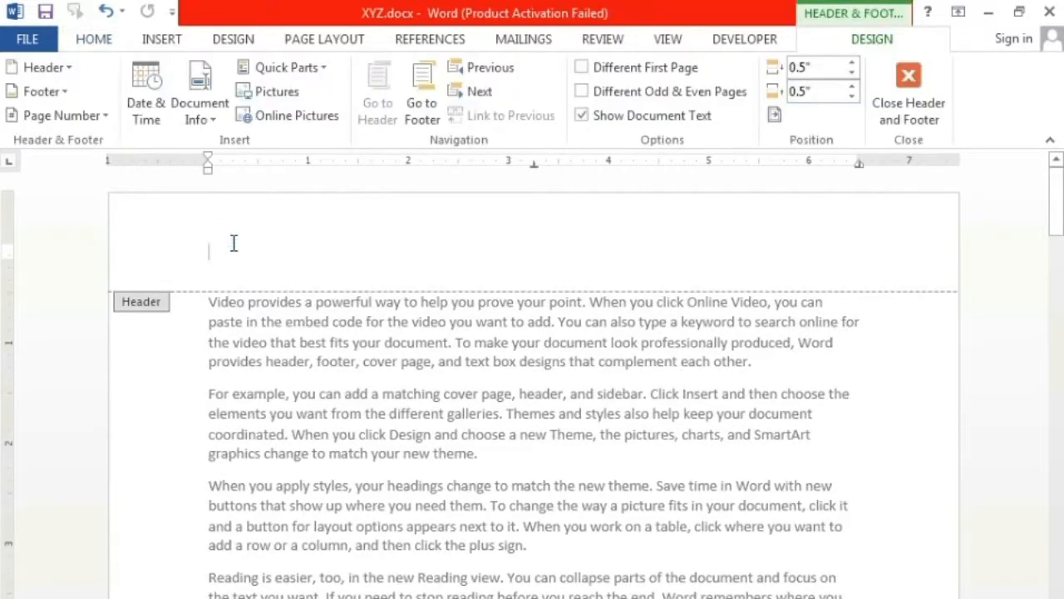
click(159, 123)
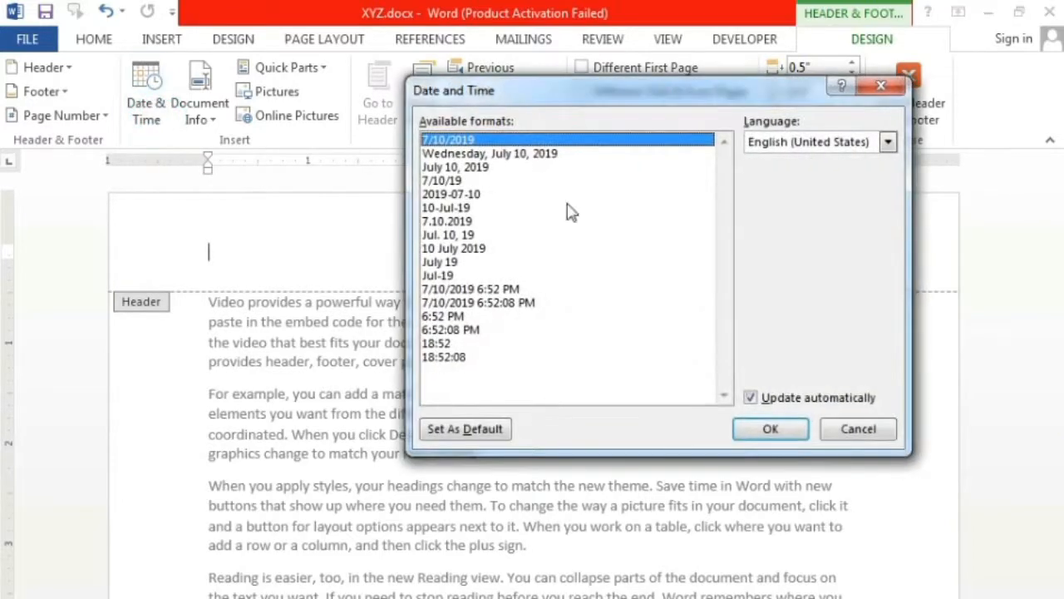
click(492, 304)
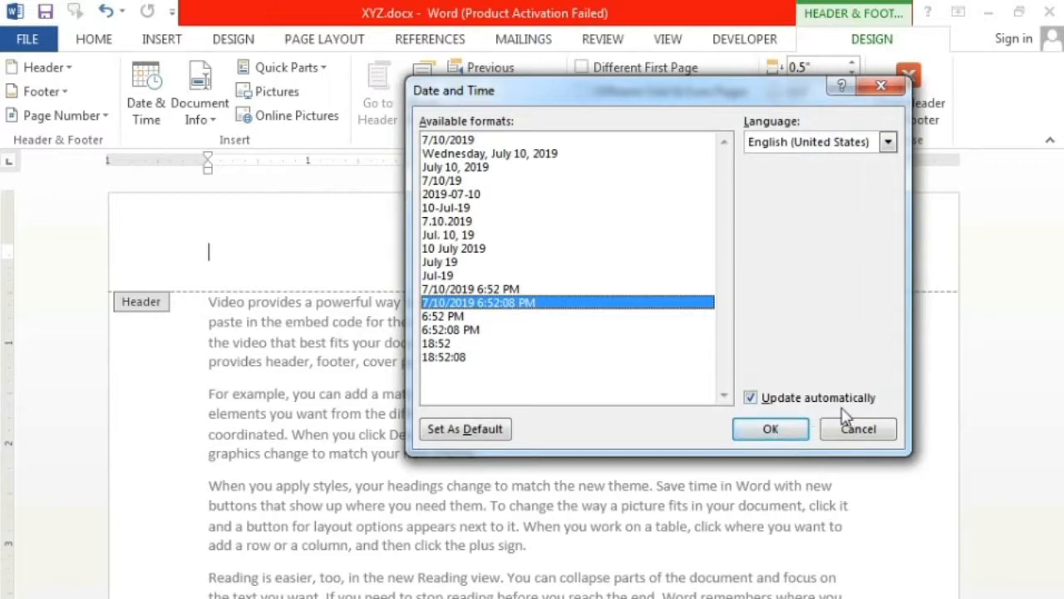
click(752, 399)
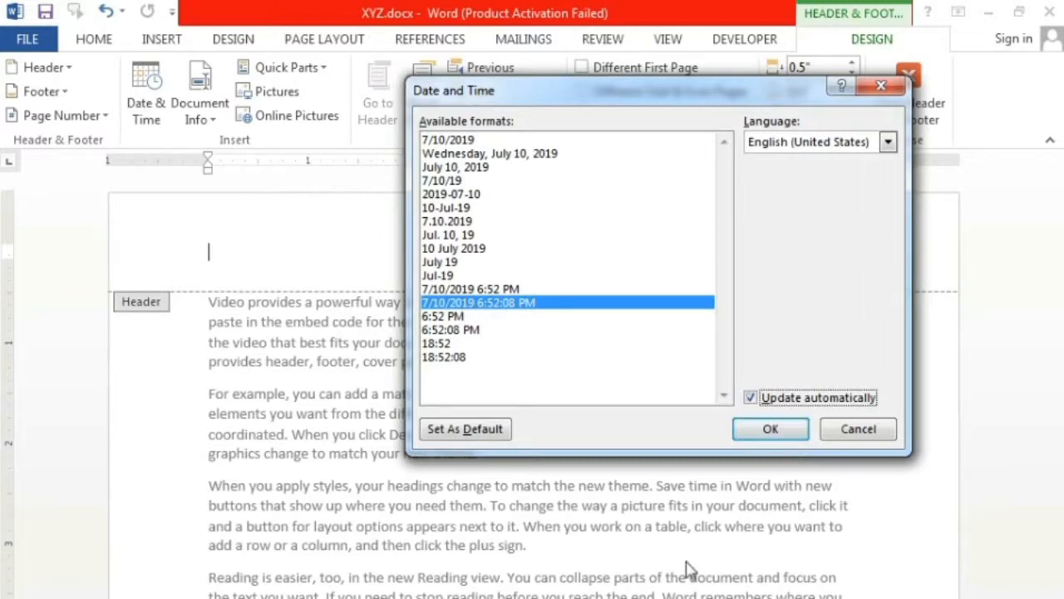
click(764, 429)
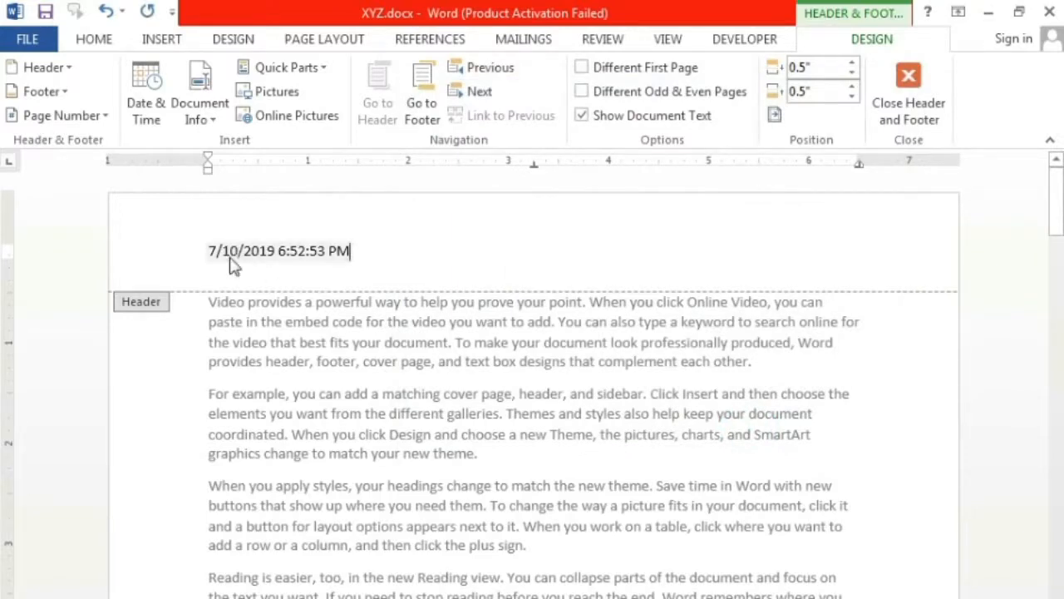
scroll(233, 265, down, 15)
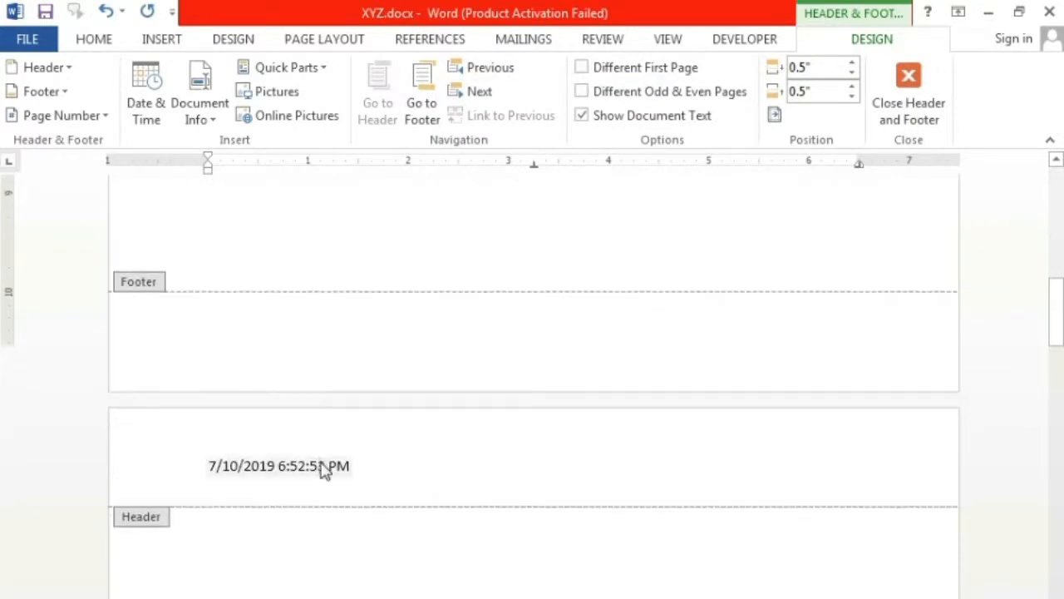
scroll(324, 471, down, 15)
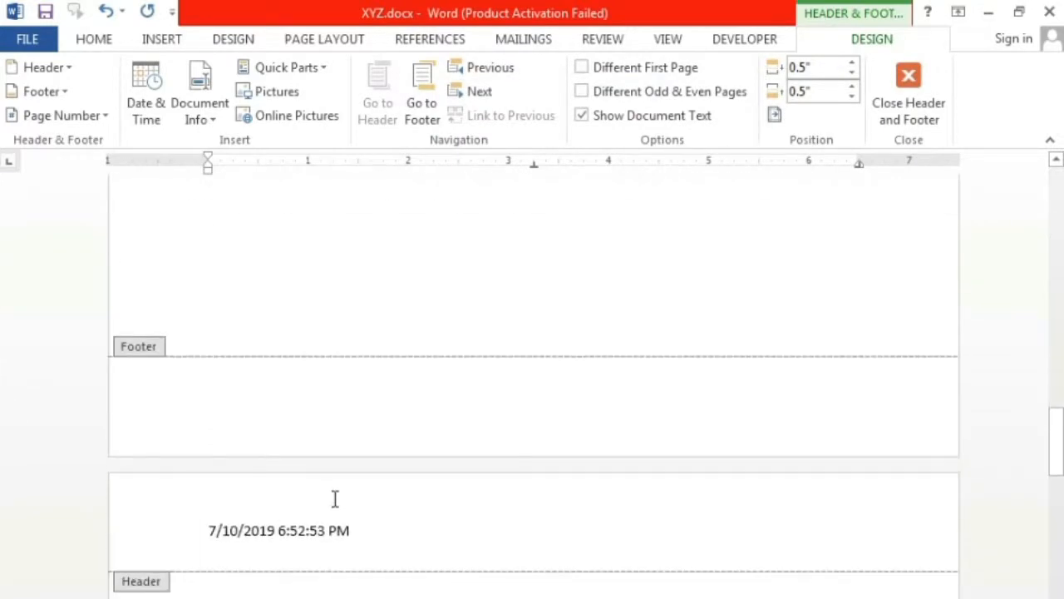
scroll(986, 442, up, 5)
Delete the date and time from the first page's header
drag(1050, 428, 1037, 196)
drag(382, 243, 181, 284)
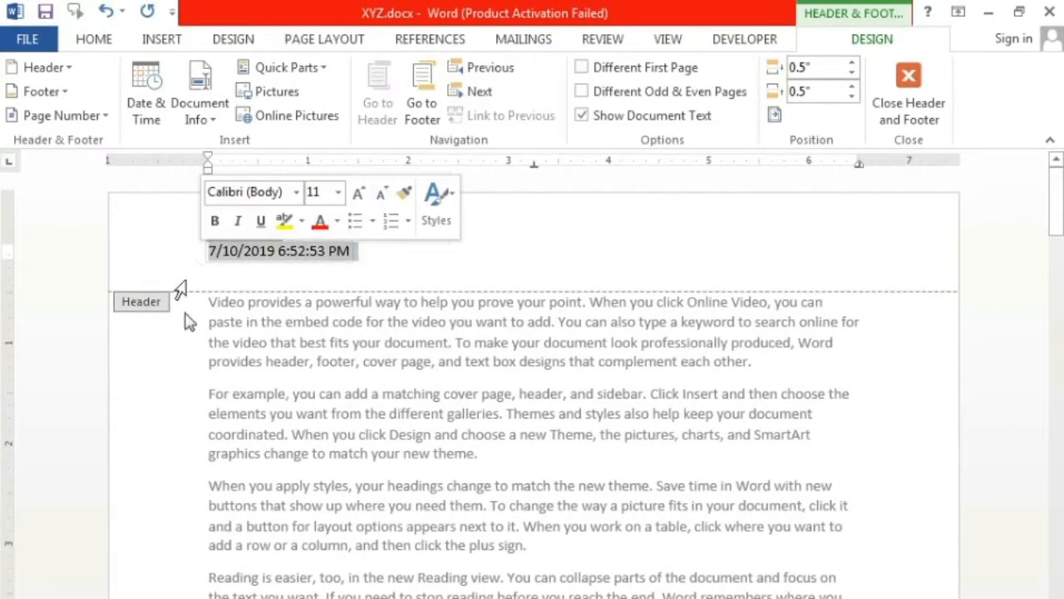
key(Delete)
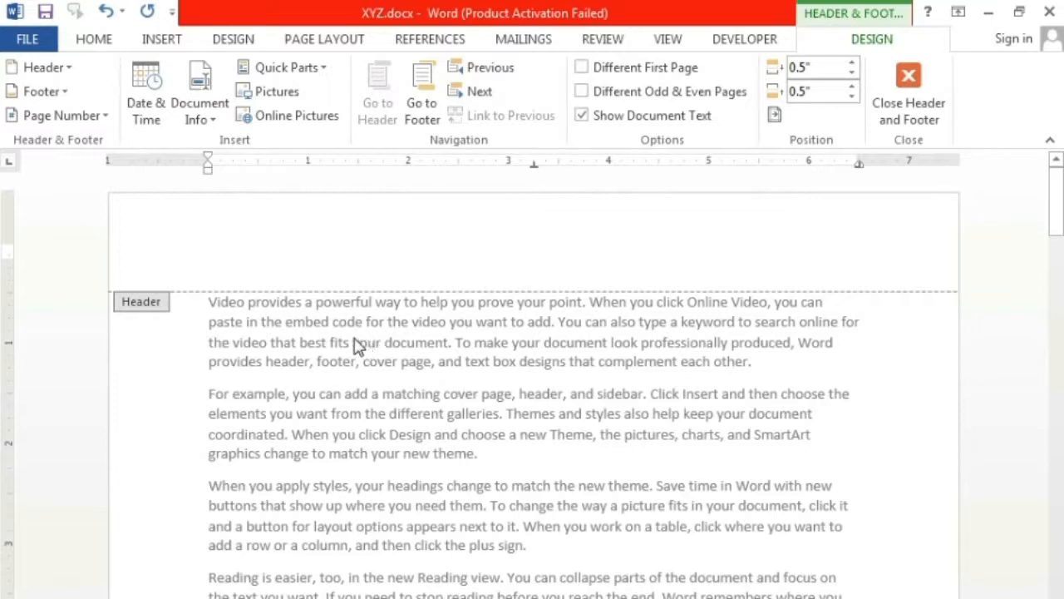
Insert the File Name document info into the header and delete it again
click(210, 126)
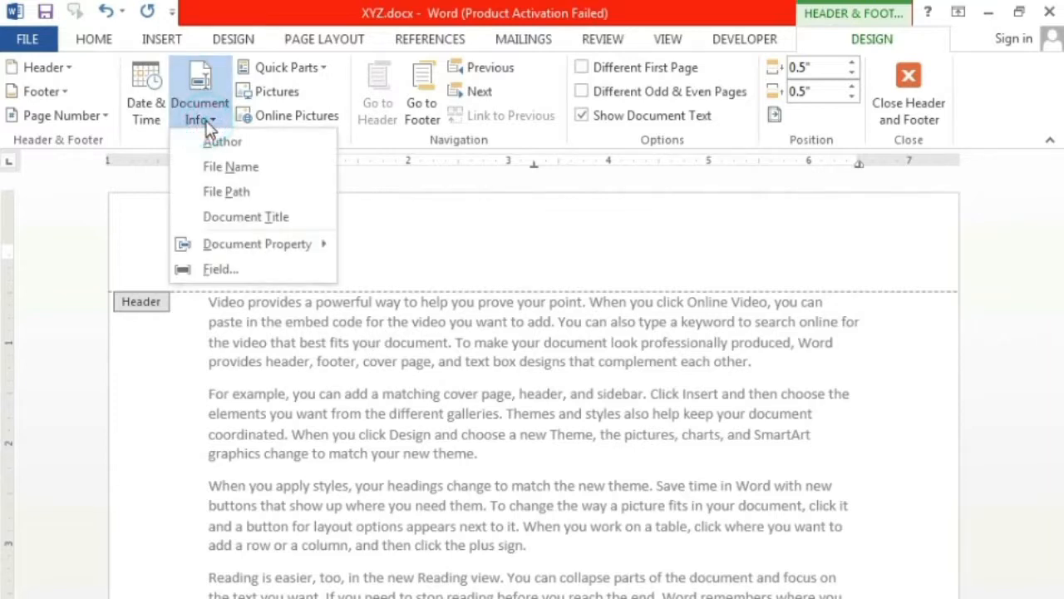
click(261, 174)
drag(283, 249, 208, 248)
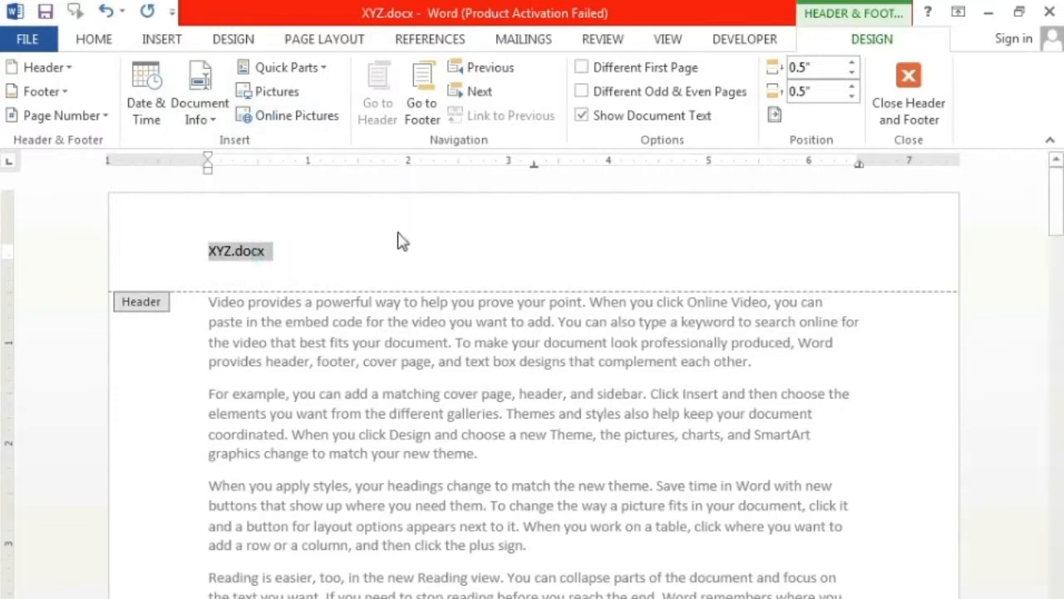
key(Delete)
Insert the File Path document info into the first page's header and delete it again
click(198, 107)
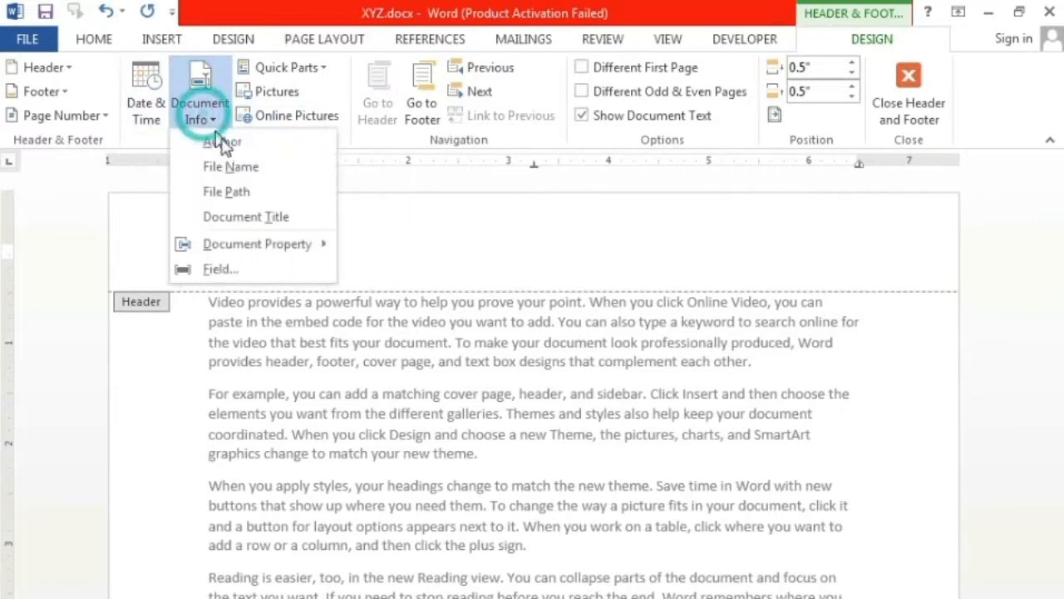
click(280, 192)
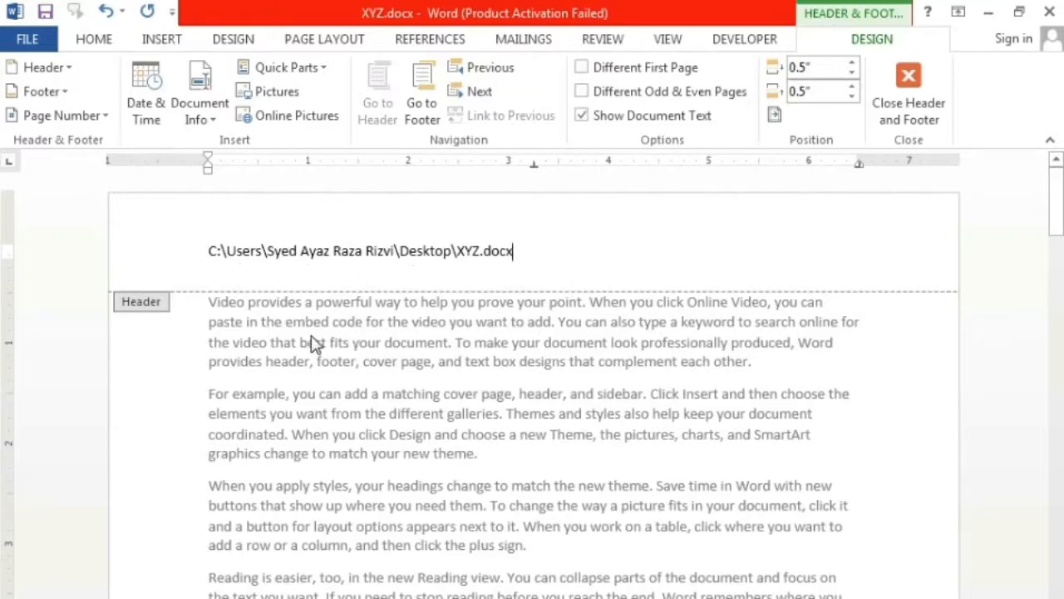
scroll(471, 357, down, 12)
scroll(470, 357, up, 6)
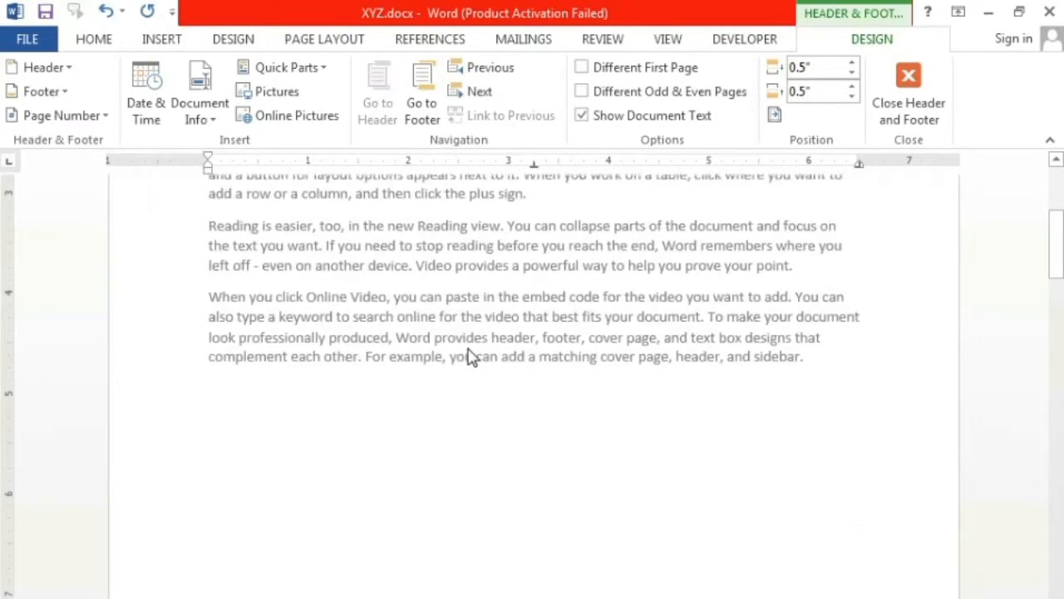
scroll(471, 357, up, 6)
click(183, 260)
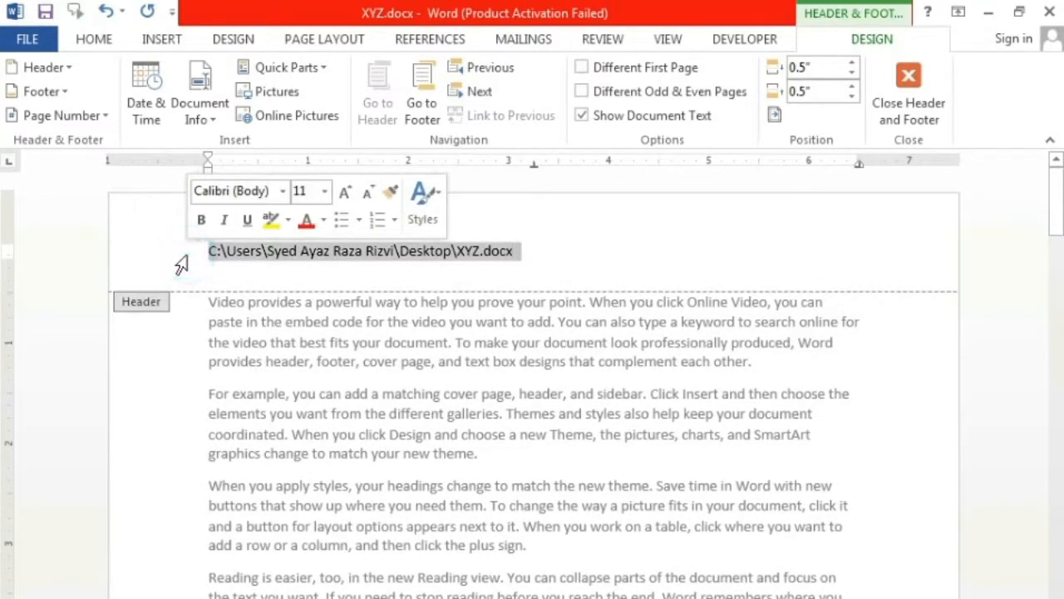
key(Delete)
Insert the AutoText entry containing the full name into the header and undo the insertion
click(213, 121)
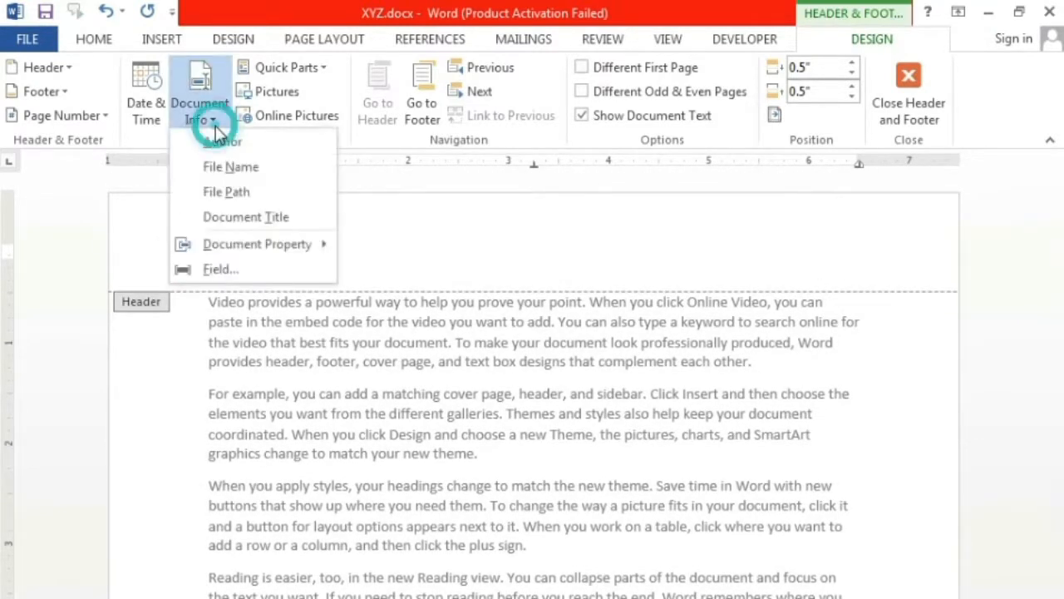
click(330, 76)
click(327, 71)
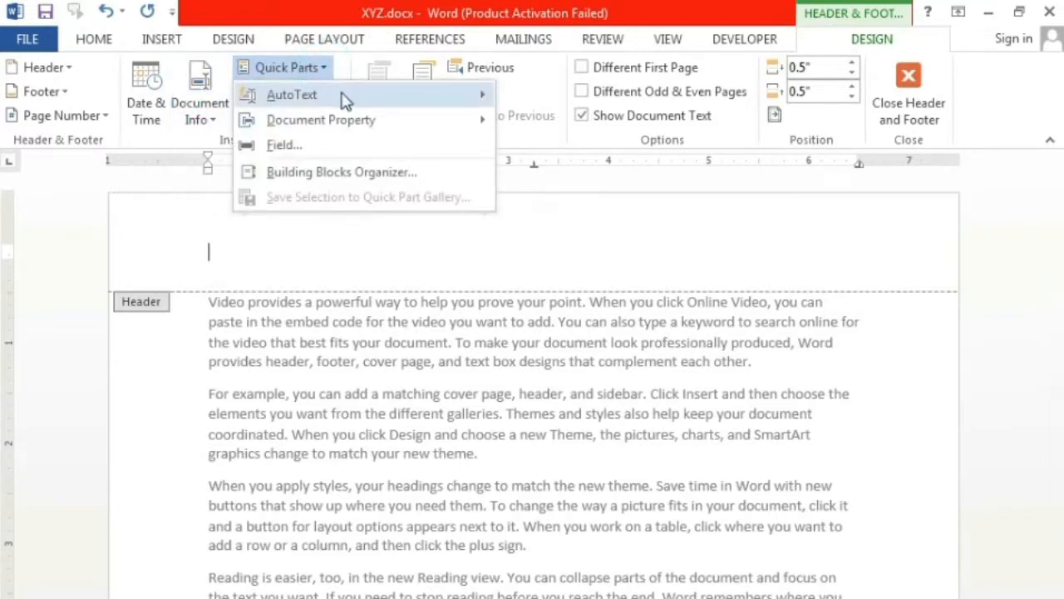
mouse_move(352, 100)
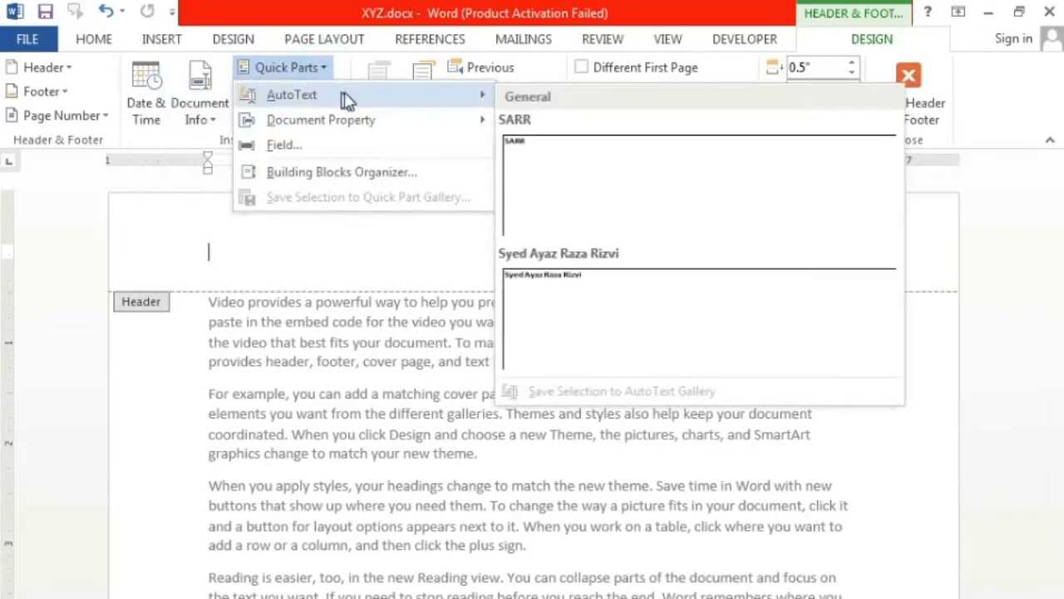
click(696, 303)
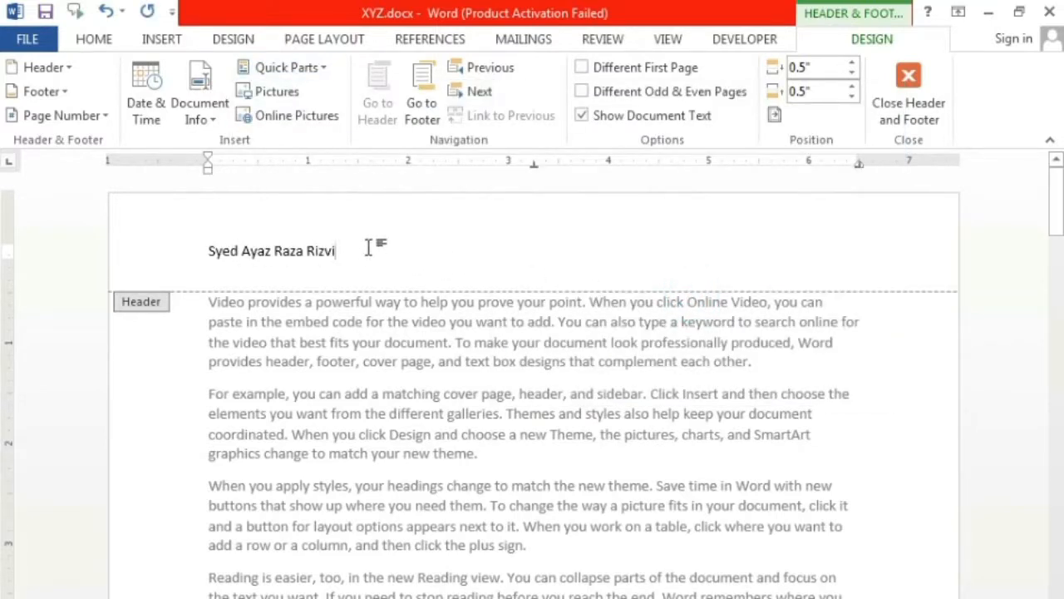
key(ctrl+z)
Insert the Comments document property into the header with the text "HONDA" and delete the whole field
click(324, 67)
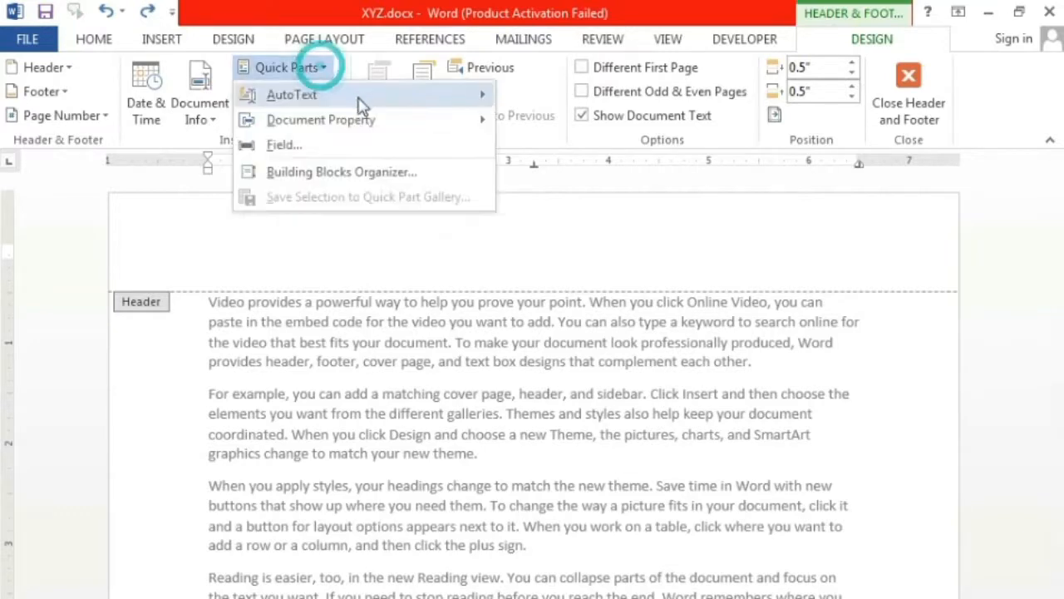
mouse_move(384, 123)
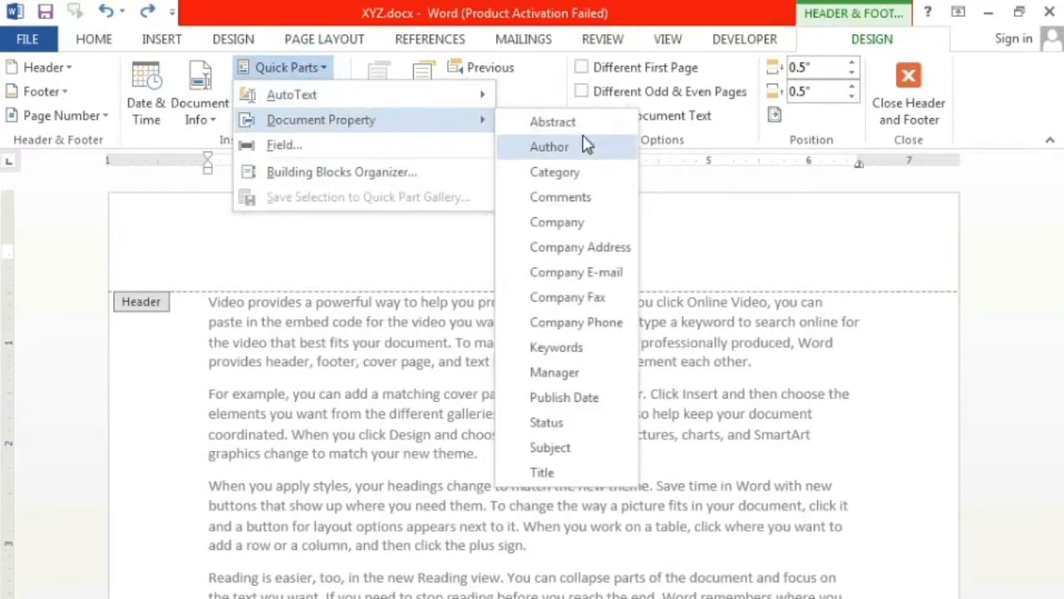
click(588, 210)
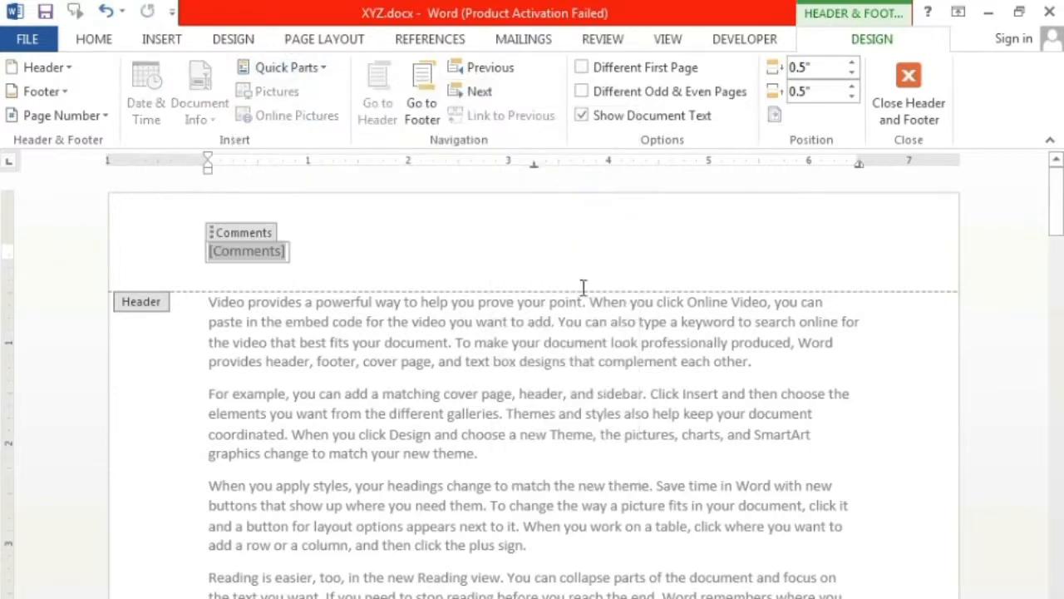
click(301, 282)
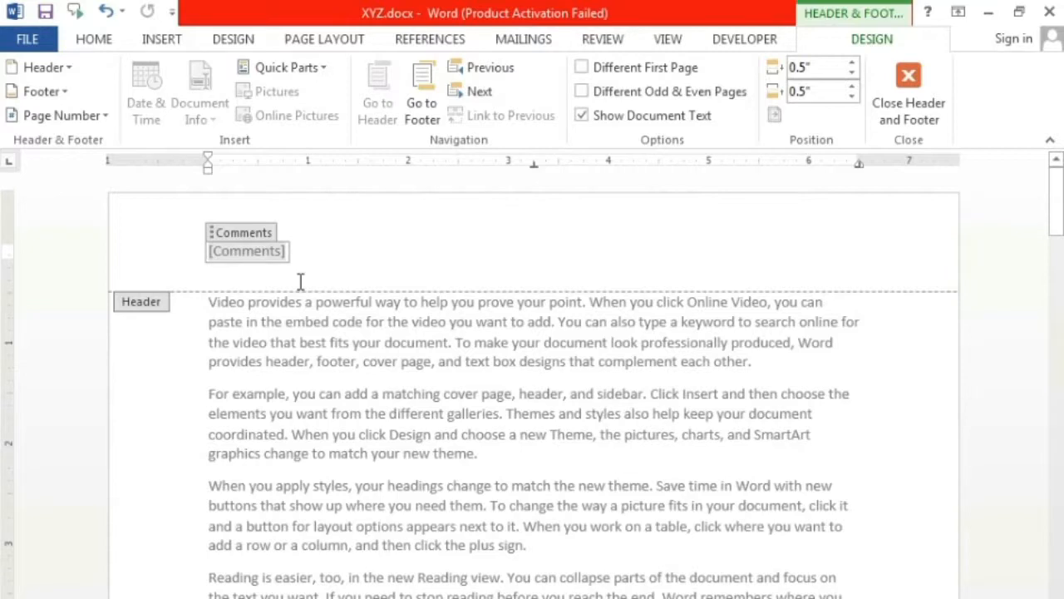
text(HONDA)
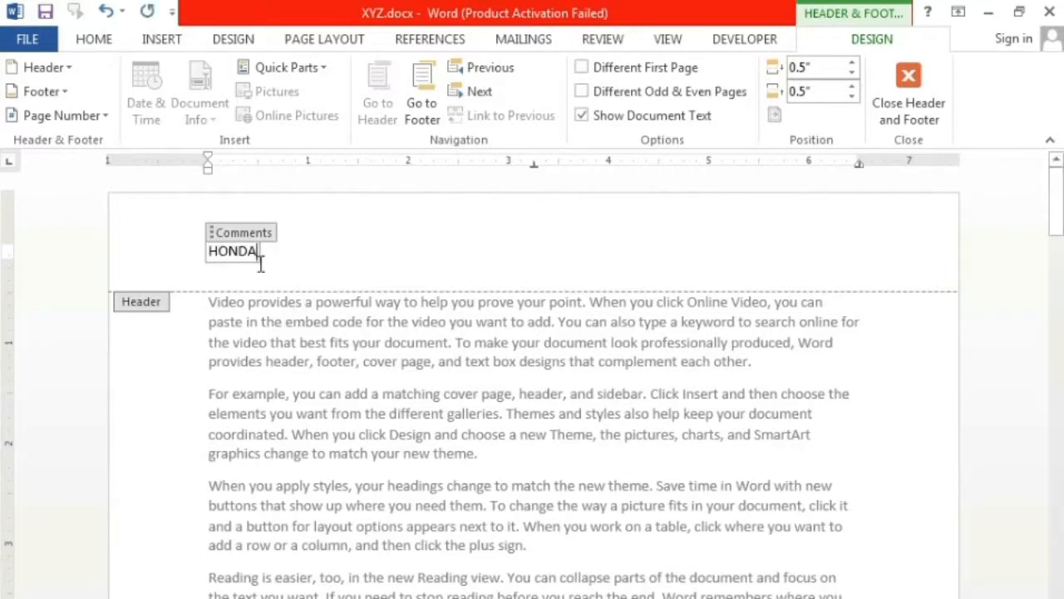
click(214, 233)
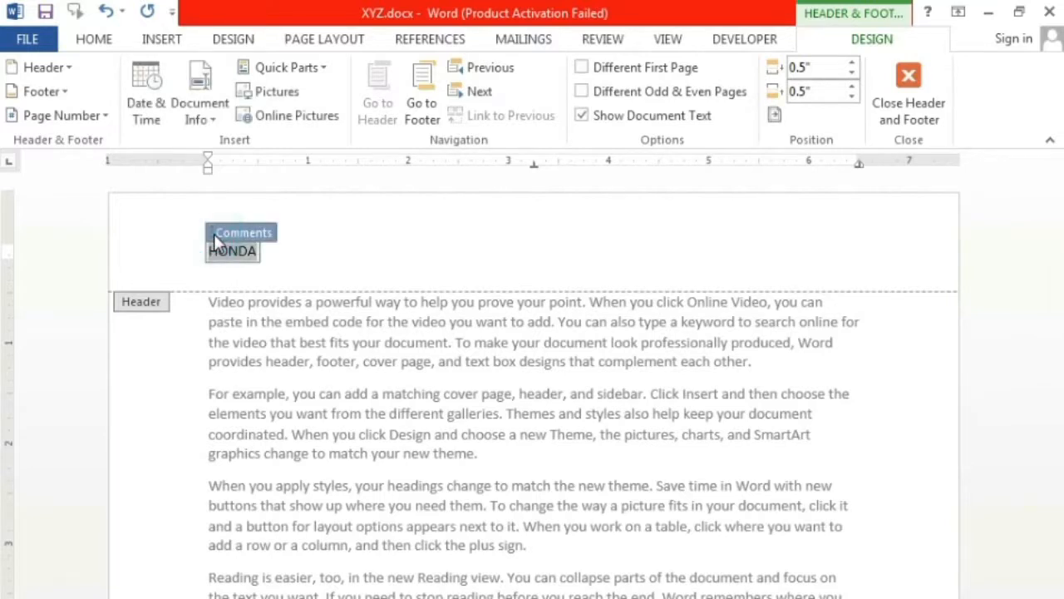
key(Delete)
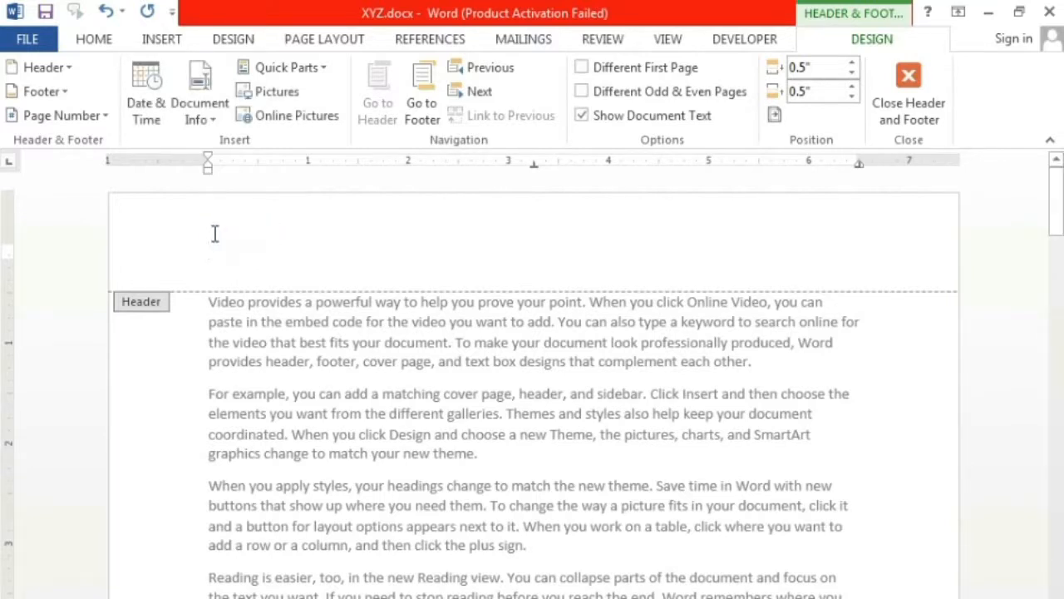
Browse the Documents library and the E:, D: and F: drives for a picture to insert in the header
click(271, 98)
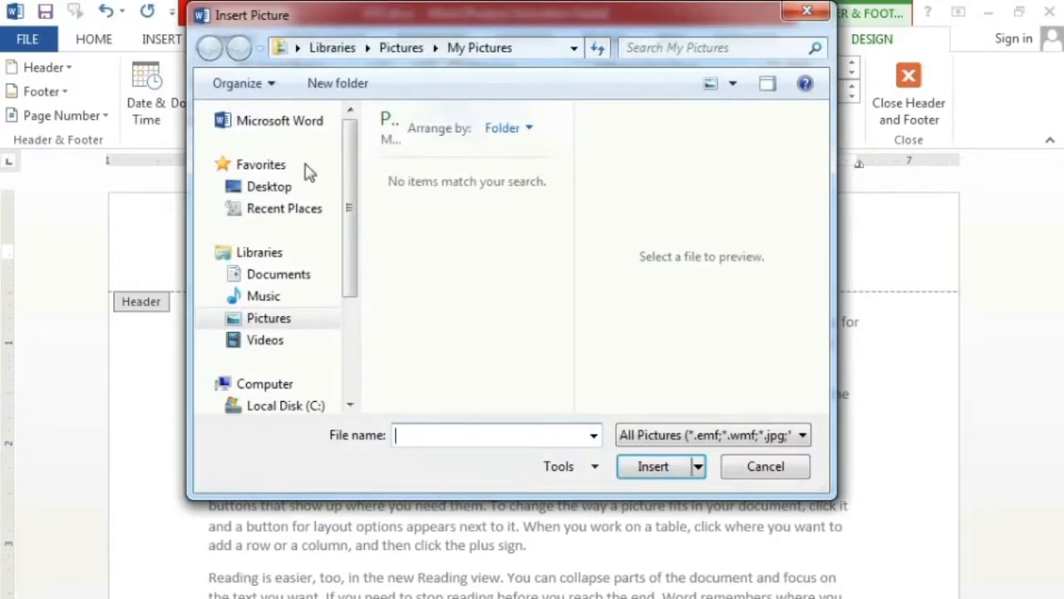
click(323, 273)
drag(354, 227, 352, 321)
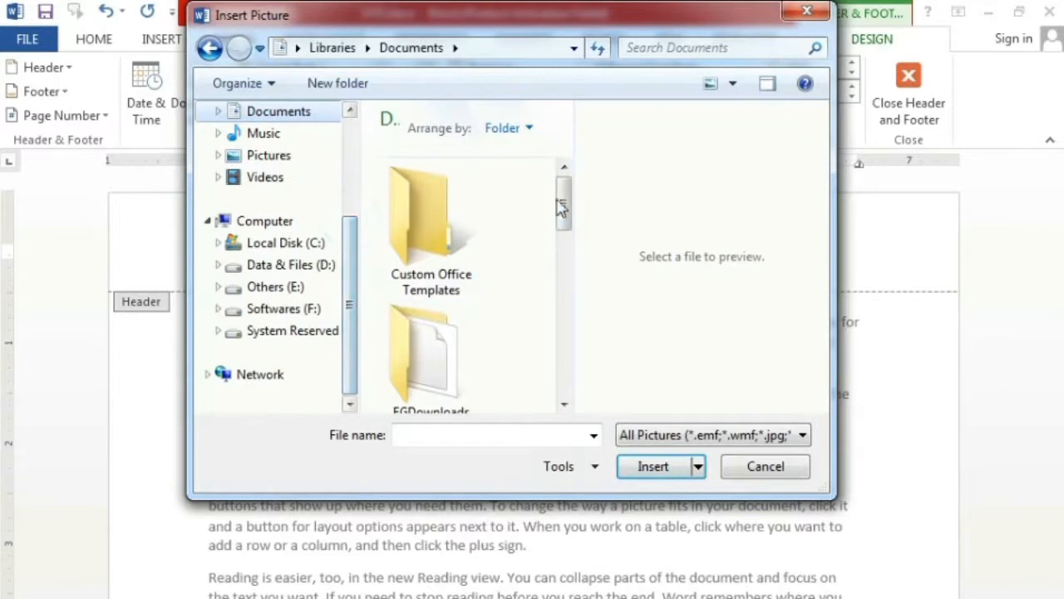
drag(563, 200, 563, 370)
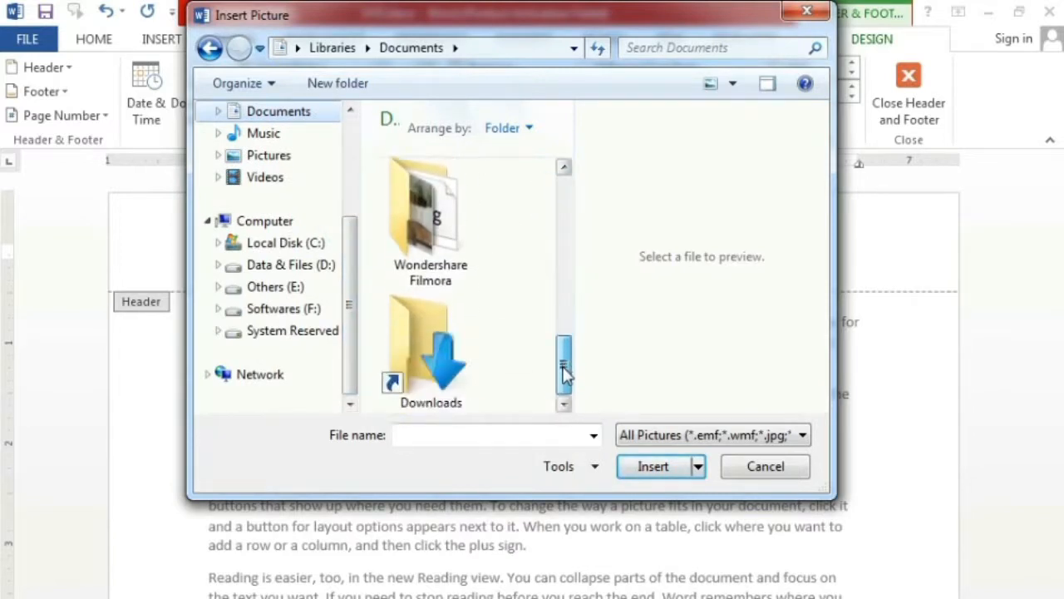
click(305, 286)
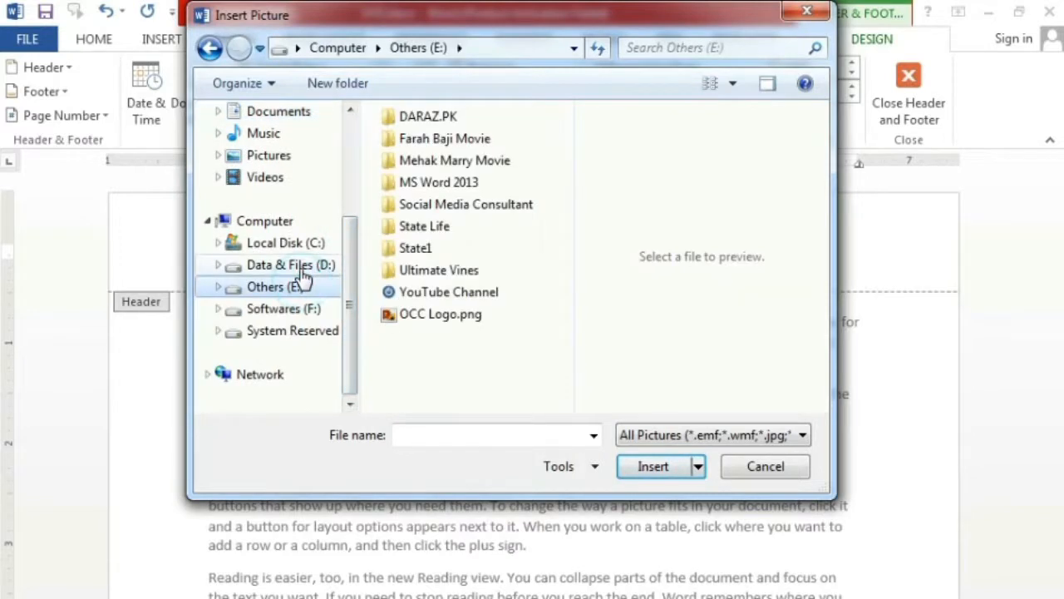
click(302, 268)
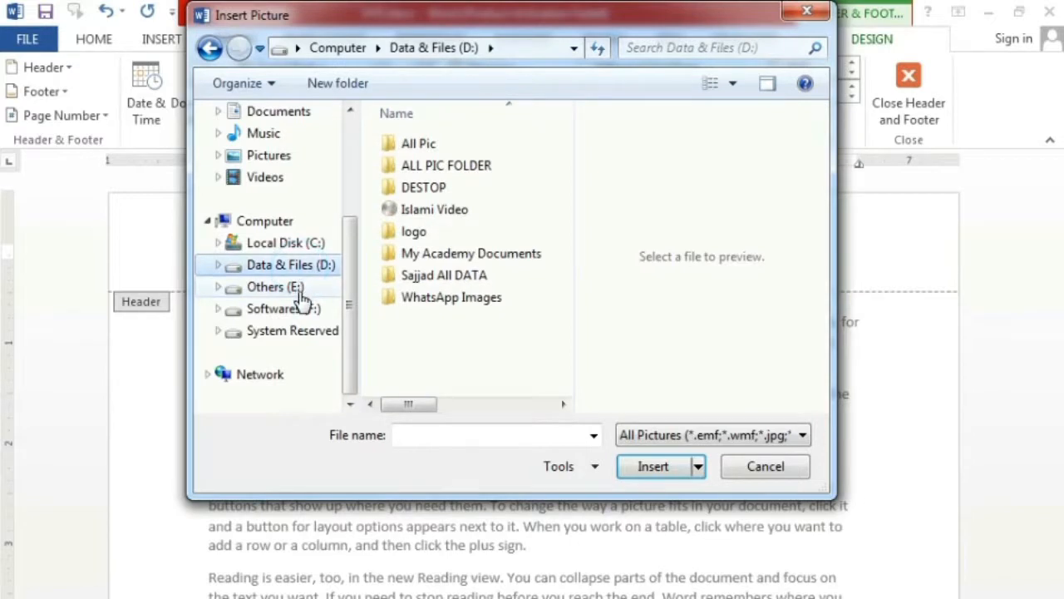
click(298, 288)
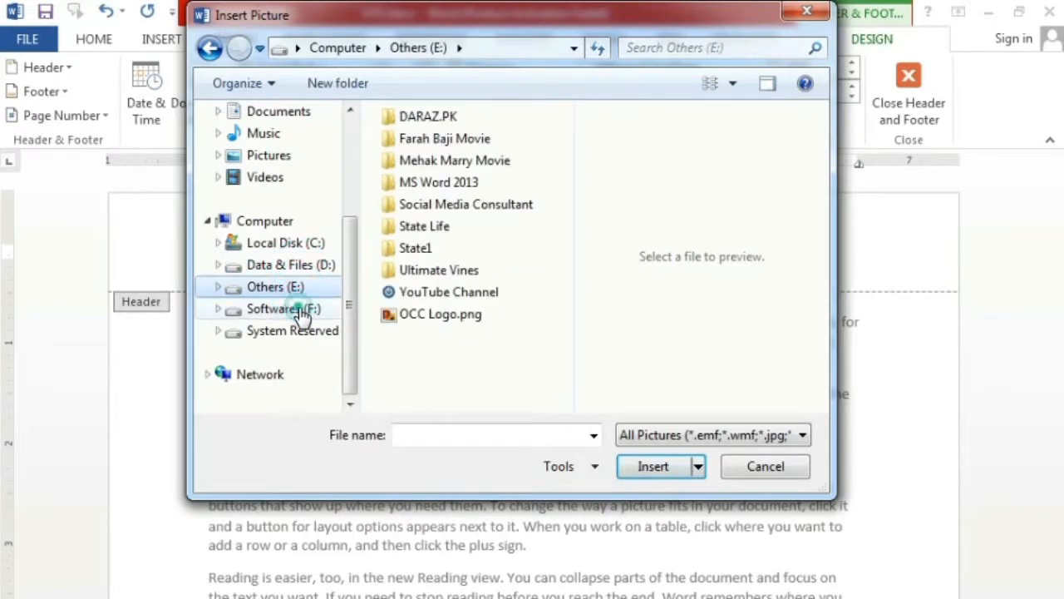
click(301, 312)
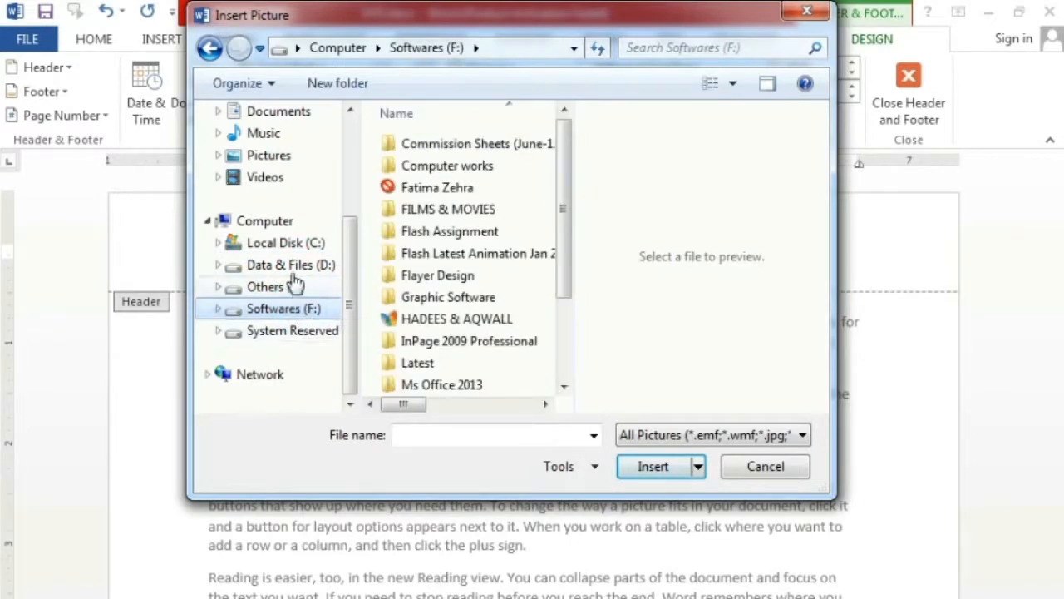
Insert Tulips.jpg from the Sample Pictures folder into the first page's header
click(305, 157)
double_click(429, 253)
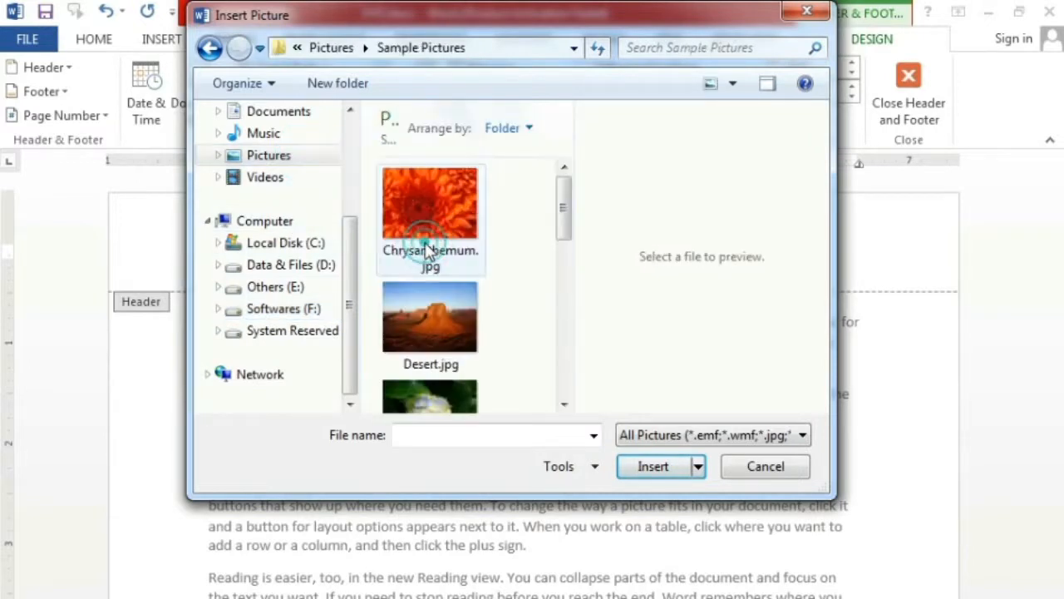
drag(565, 206, 555, 371)
click(470, 356)
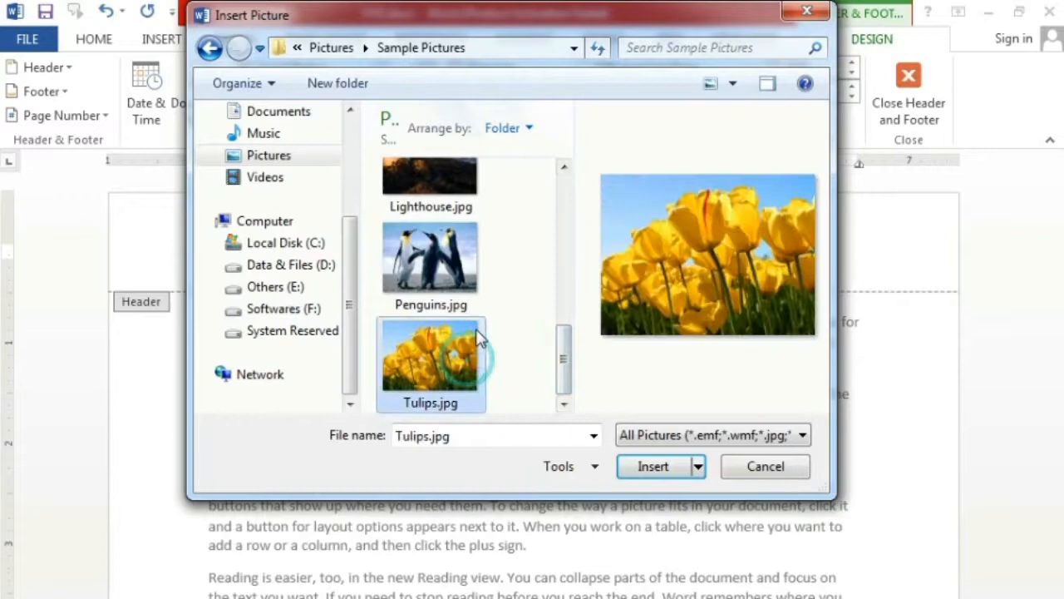
click(640, 467)
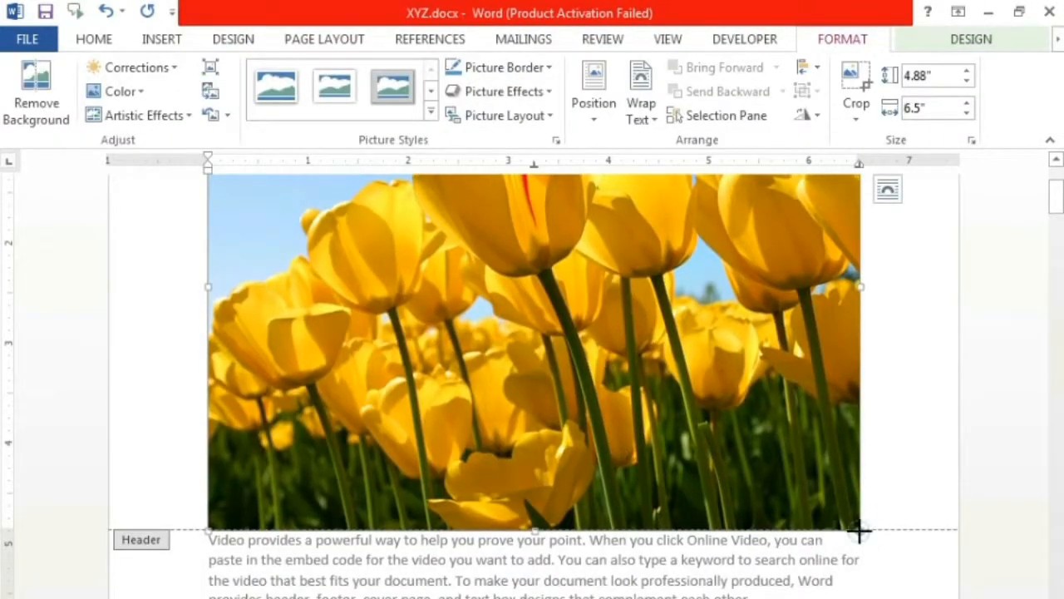
Scale the tulips picture in the header down to about 0.77" high and 1.03" wide
drag(862, 535, 493, 254)
drag(396, 240, 360, 223)
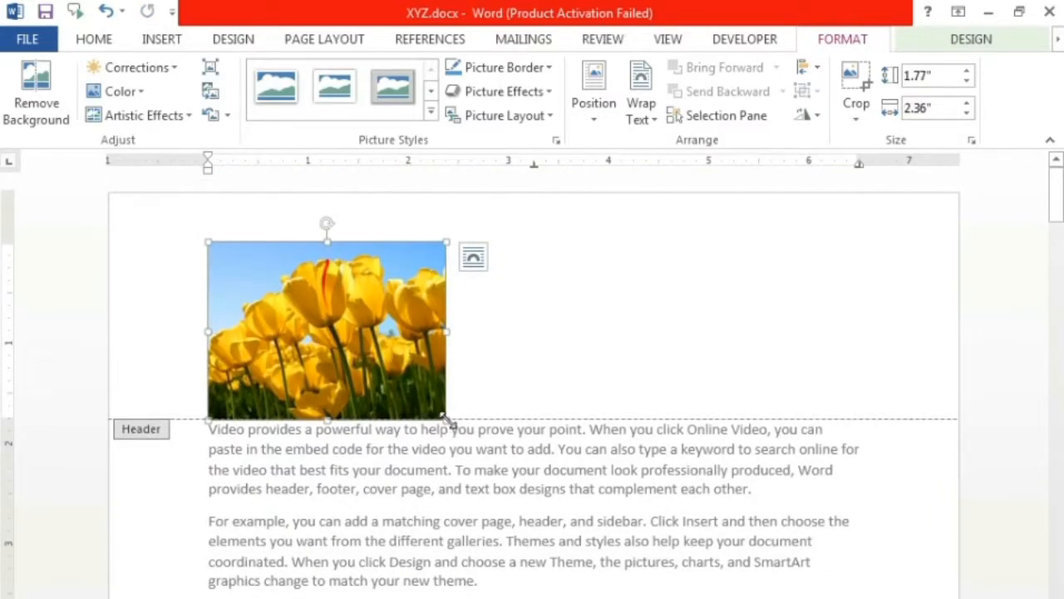
drag(446, 418, 312, 319)
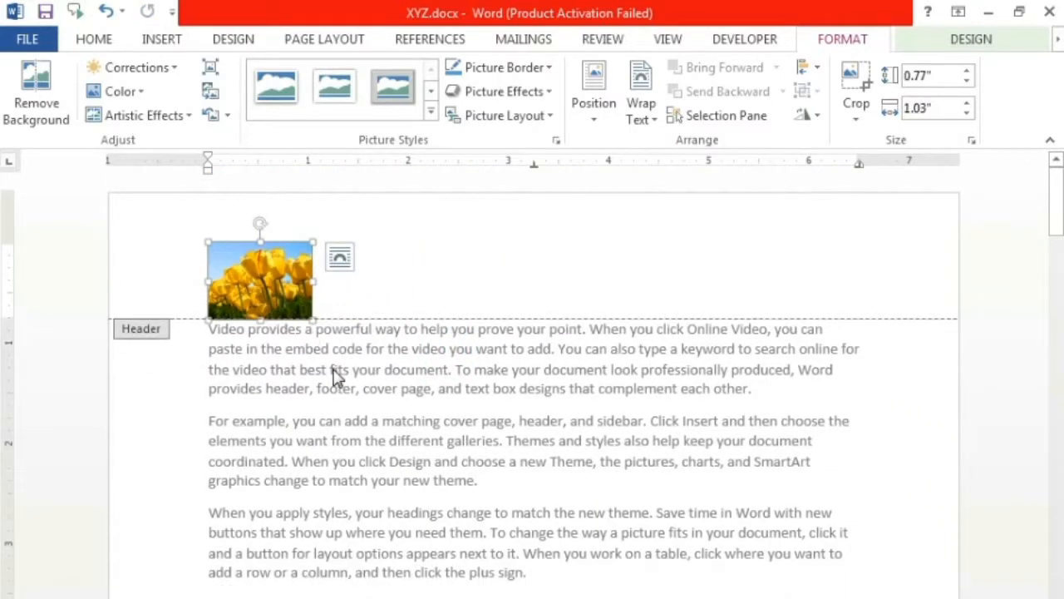
Leave header editing and check the header picture across the document's pages
double_click(281, 386)
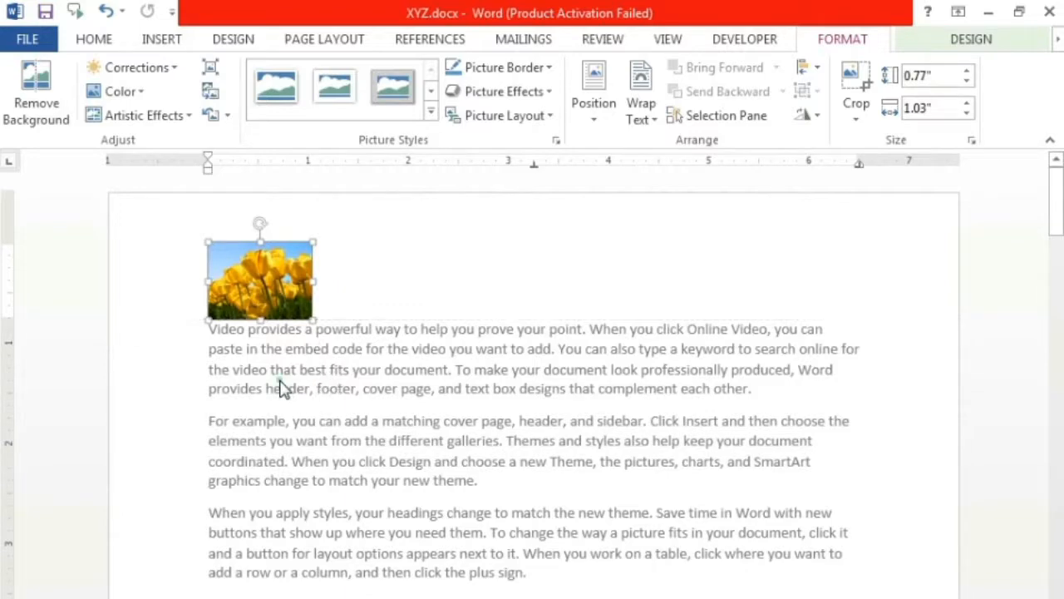
scroll(280, 447, down, 12)
scroll(287, 460, down, 5)
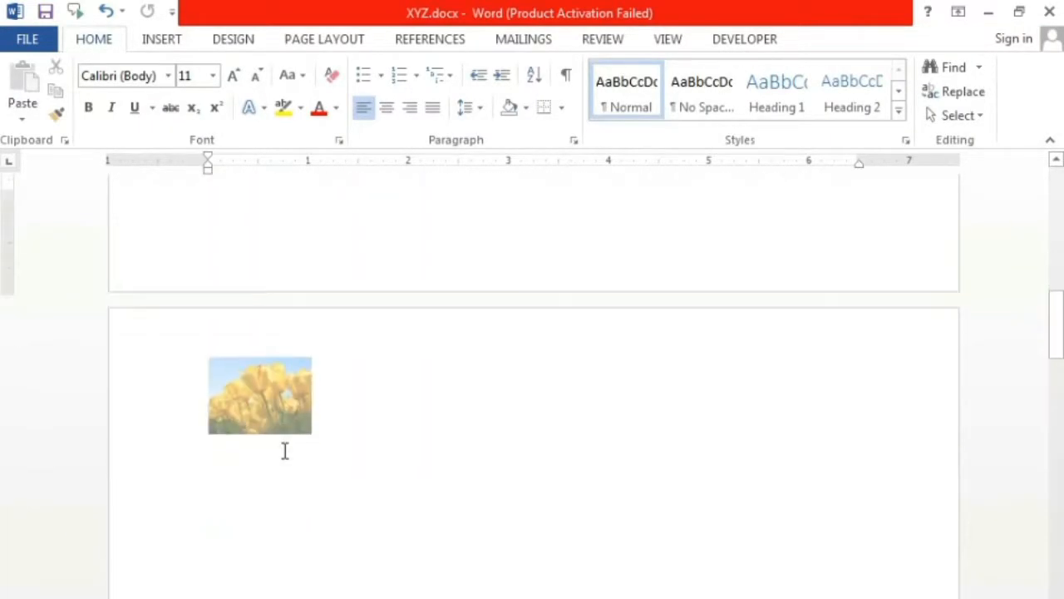
scroll(309, 447, down, 15)
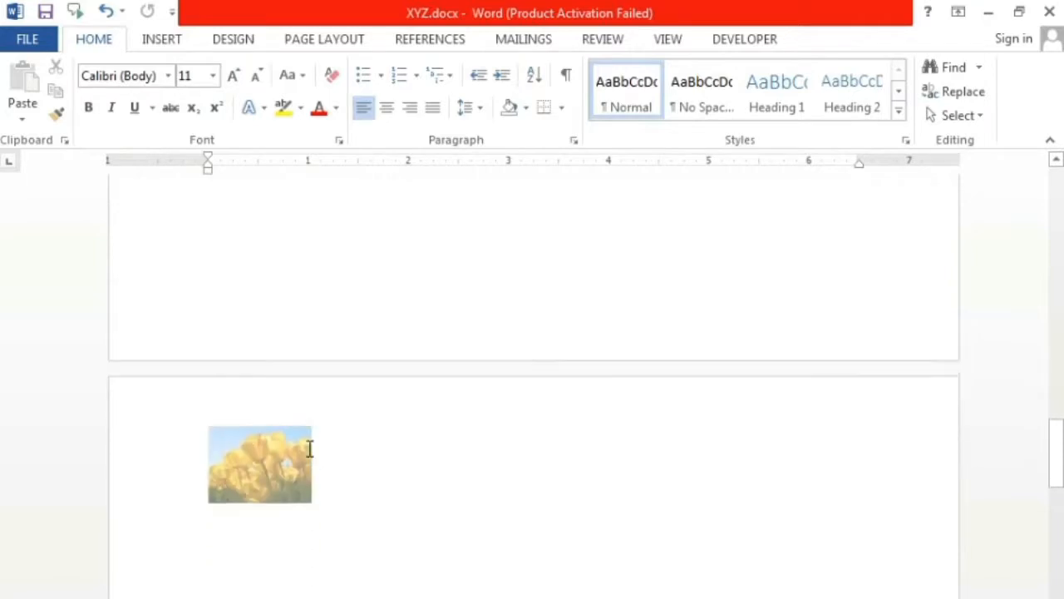
scroll(309, 448, up, 12)
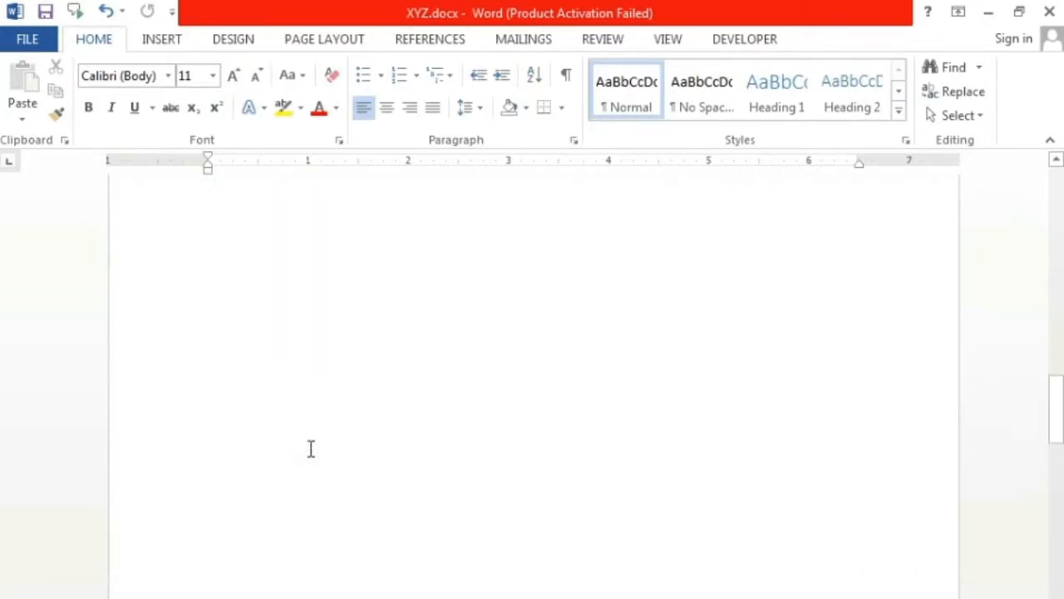
scroll(311, 449, up, 18)
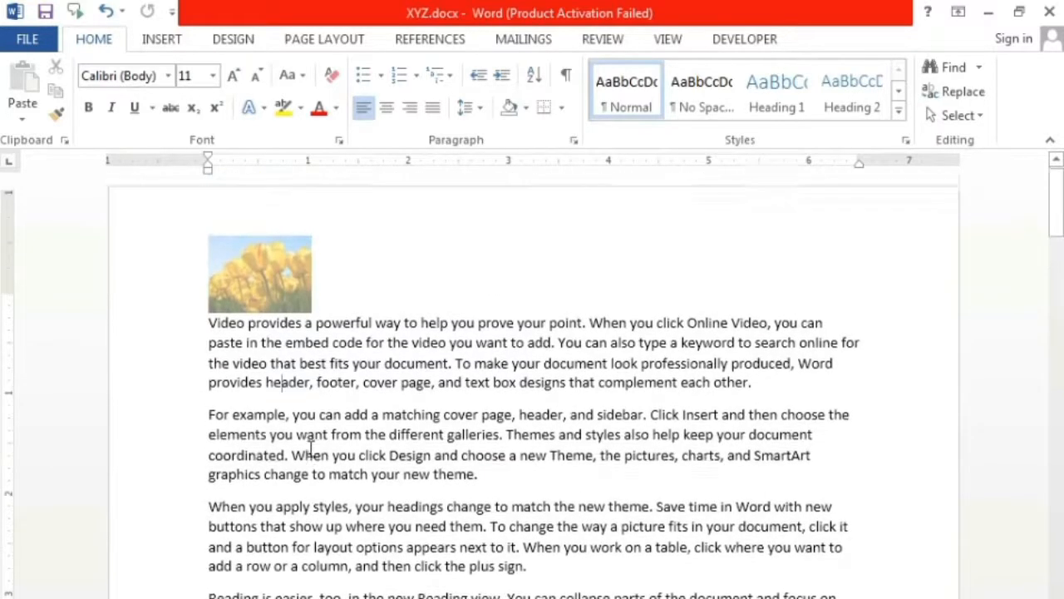
Reopen the first page's header for editing and delete the tulips picture
double_click(247, 270)
click(248, 271)
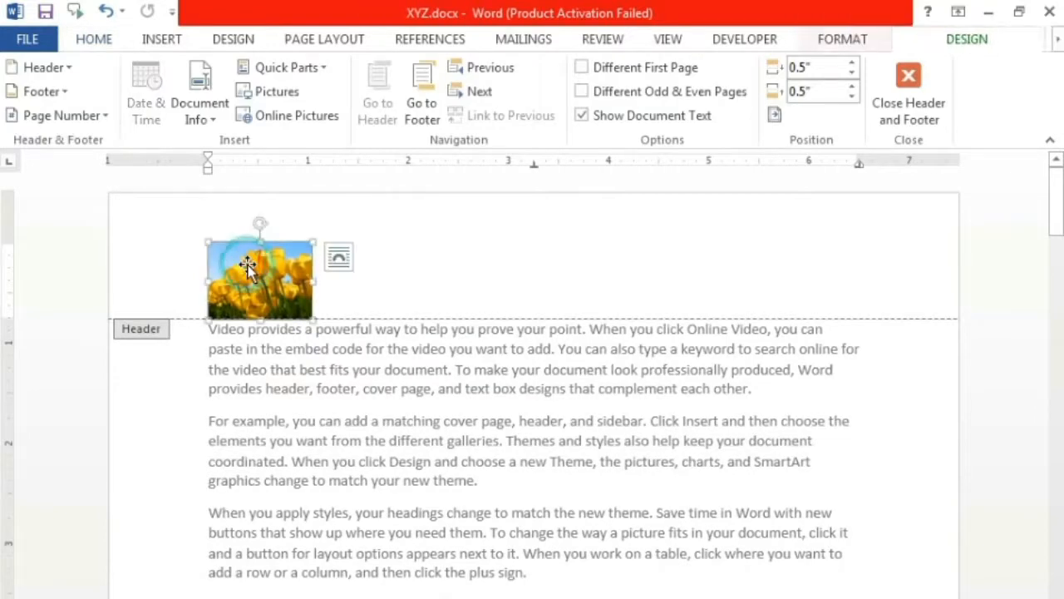
key(Delete)
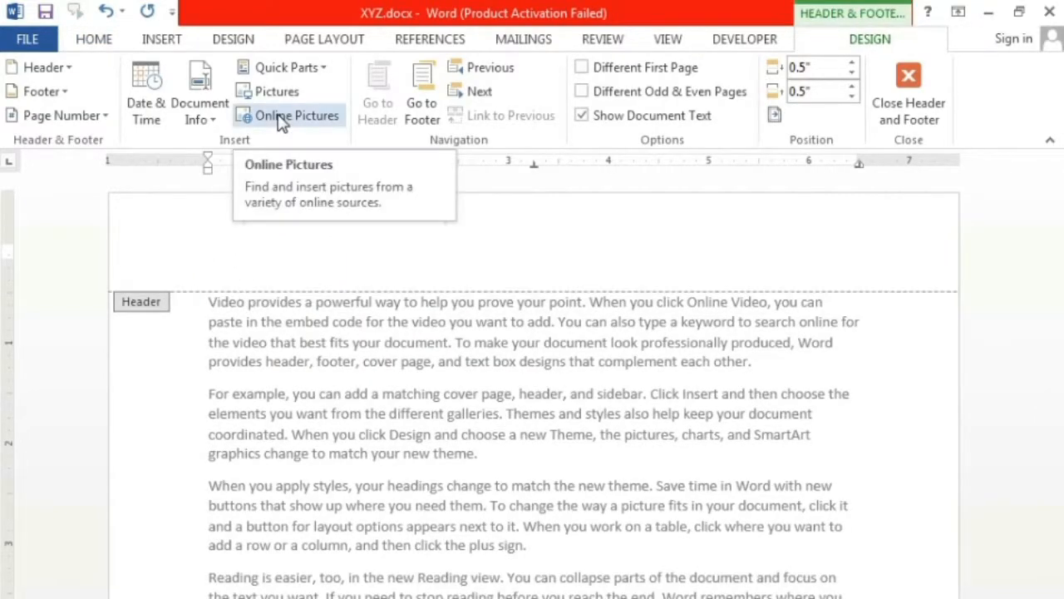
Go to the footer and look through the built-in header designs without applying one
click(420, 95)
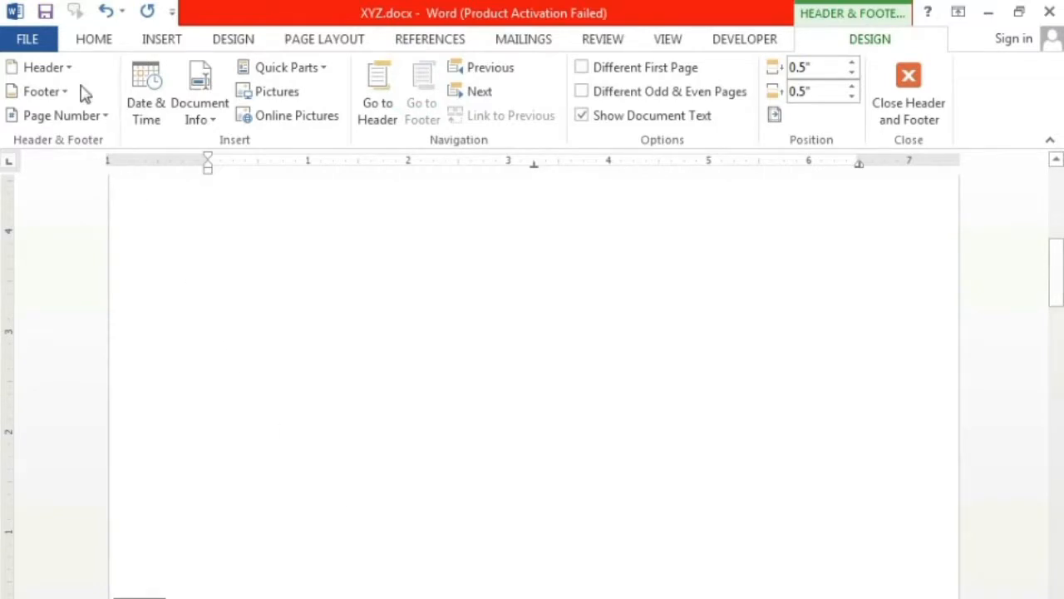
click(43, 68)
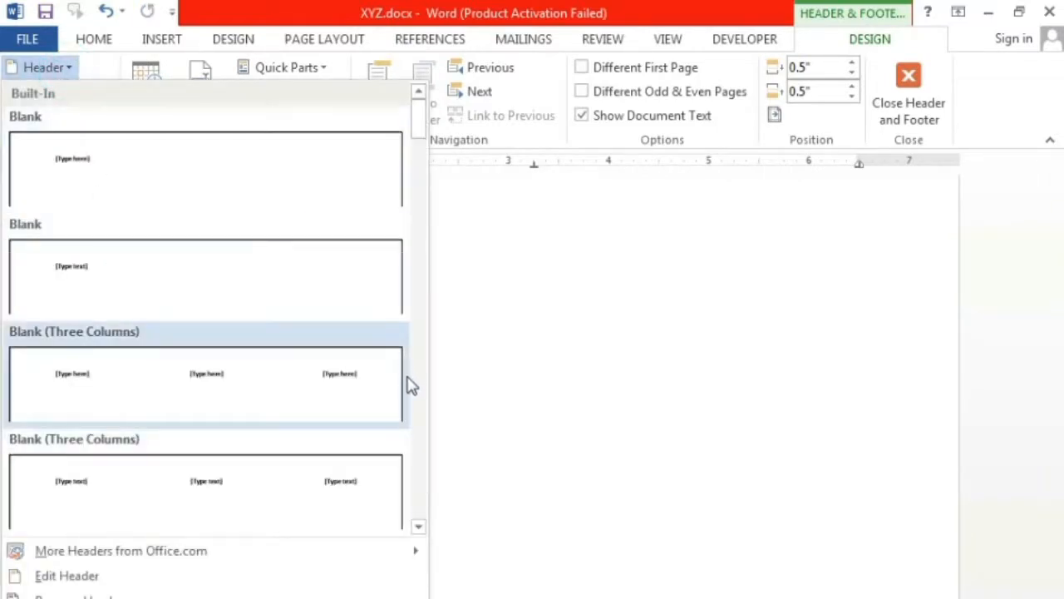
scroll(408, 386, down, 3)
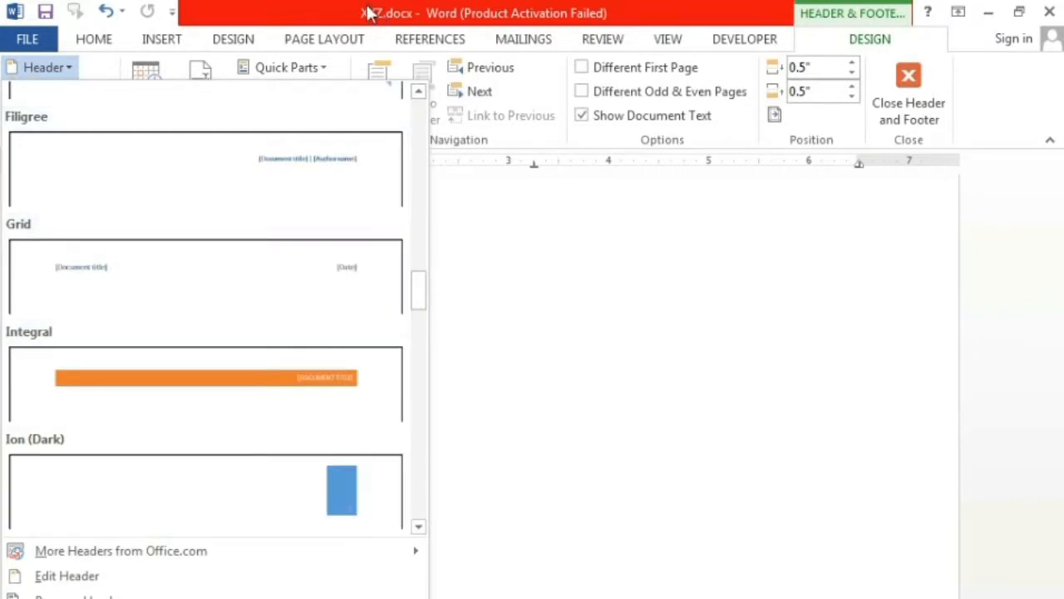
click(371, 14)
Insert a page number at the bottom of the page in the Thick Line style
click(98, 123)
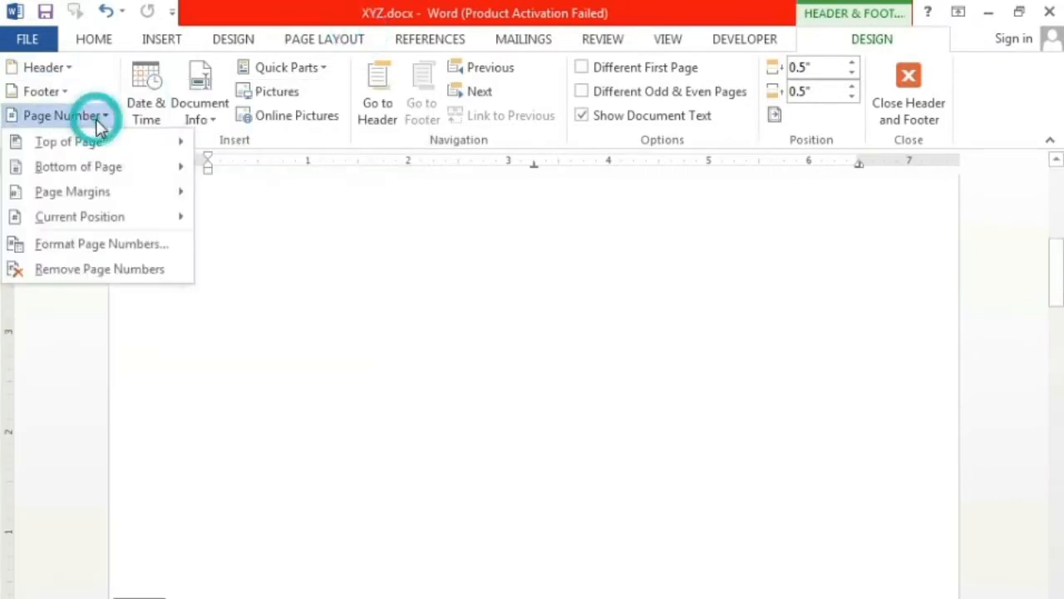
mouse_move(114, 176)
scroll(453, 416, down, 10)
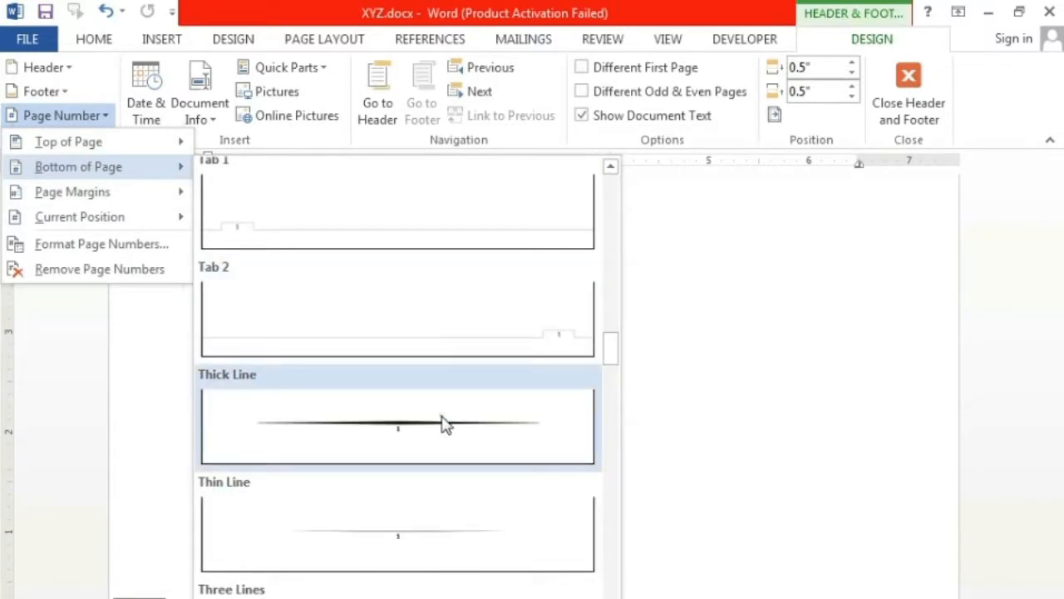
click(399, 424)
scroll(772, 562, down, 15)
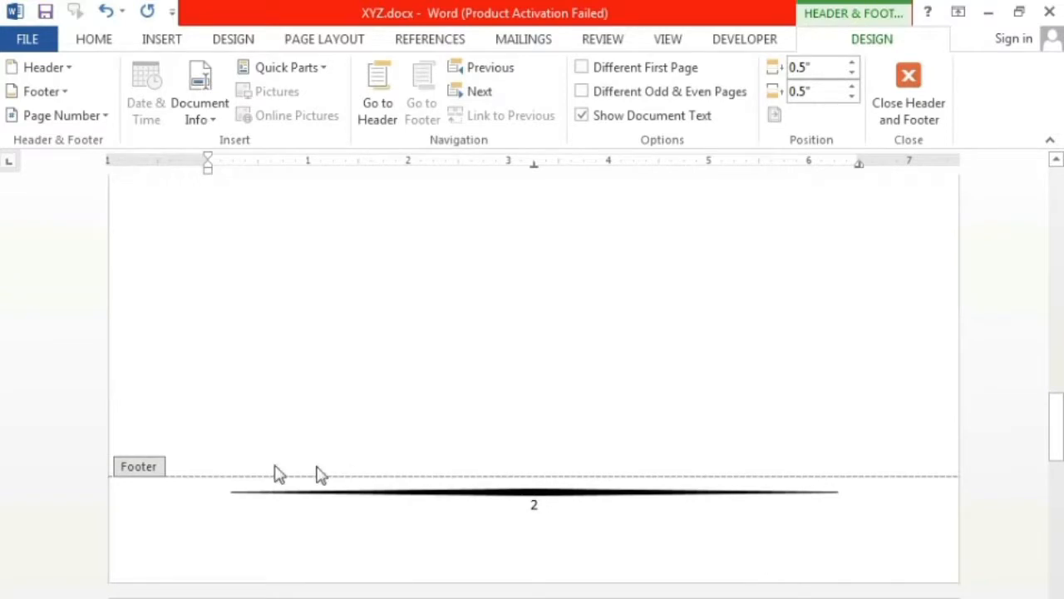
Delete the page number and its thick line from the second page's footer
click(151, 511)
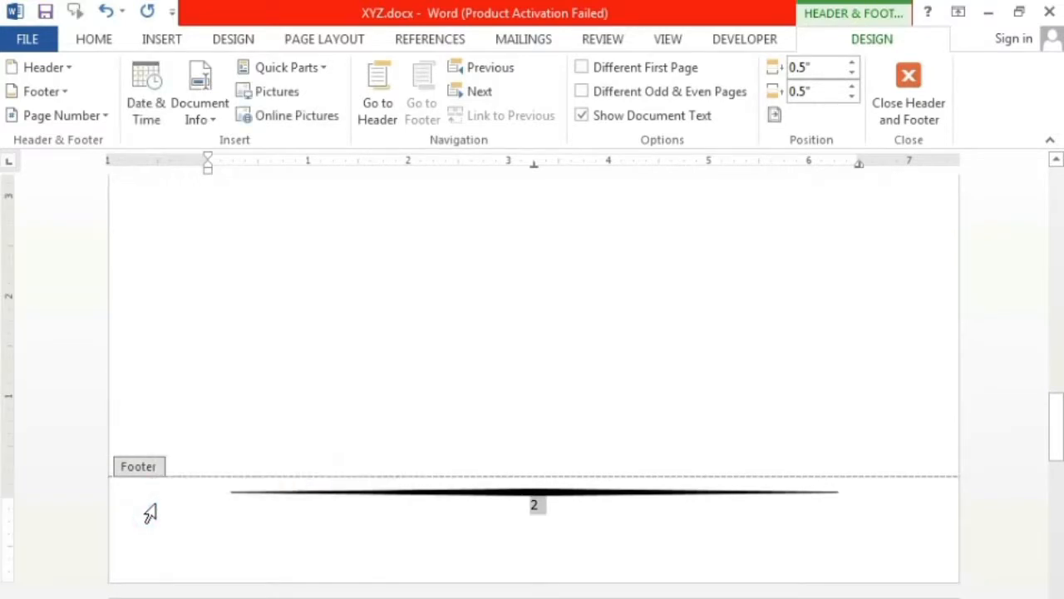
key(Delete)
click(509, 498)
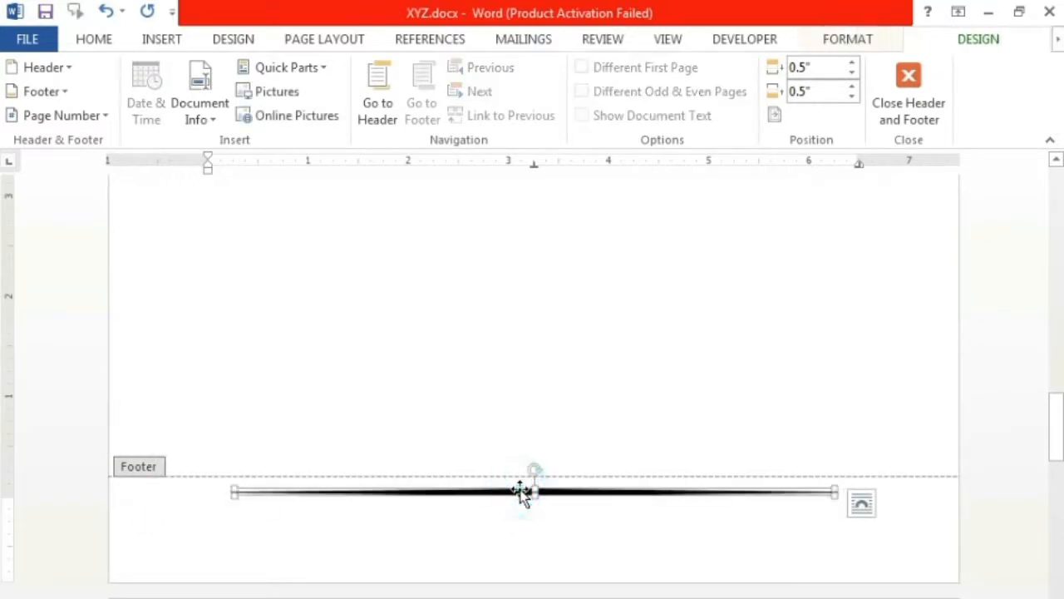
key(Delete)
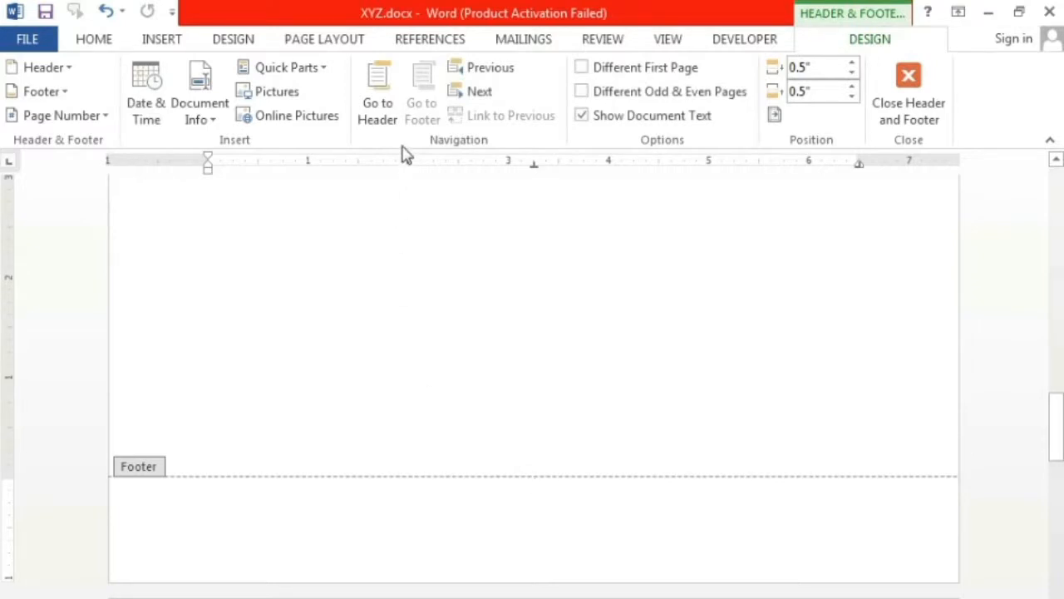
Insert a Plain Number 2 page number at the top of the page in the first page's header and enable Different First Page
click(388, 123)
scroll(396, 309, up, 5)
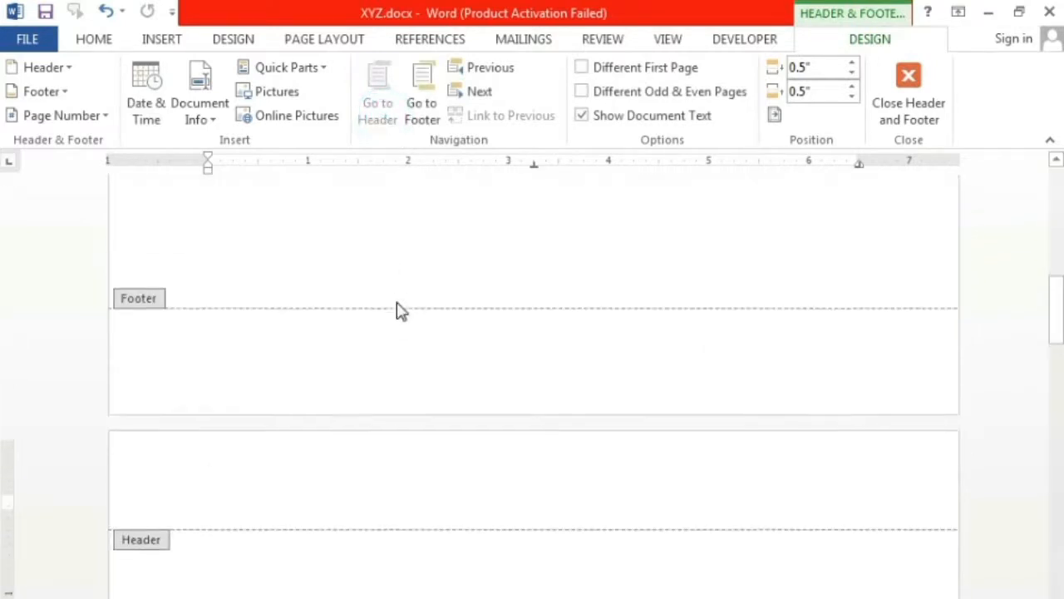
drag(1056, 307, 1053, 209)
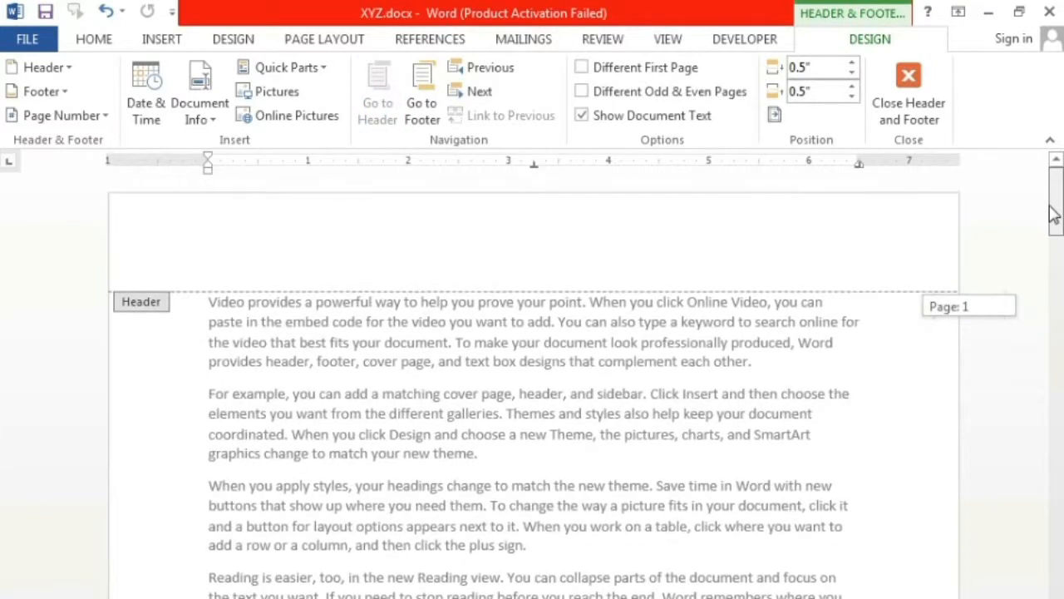
click(552, 223)
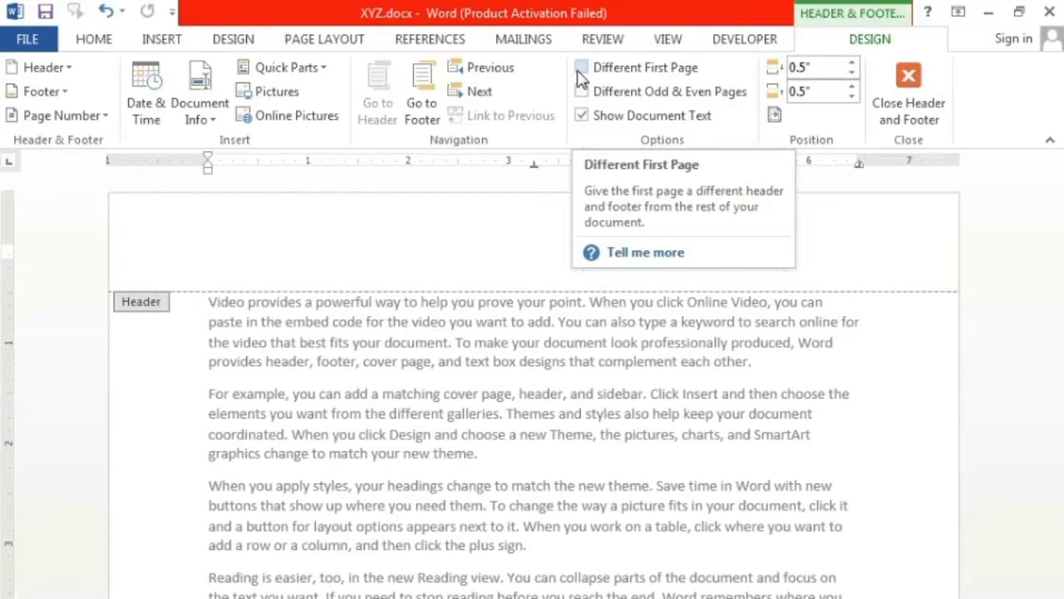
click(83, 116)
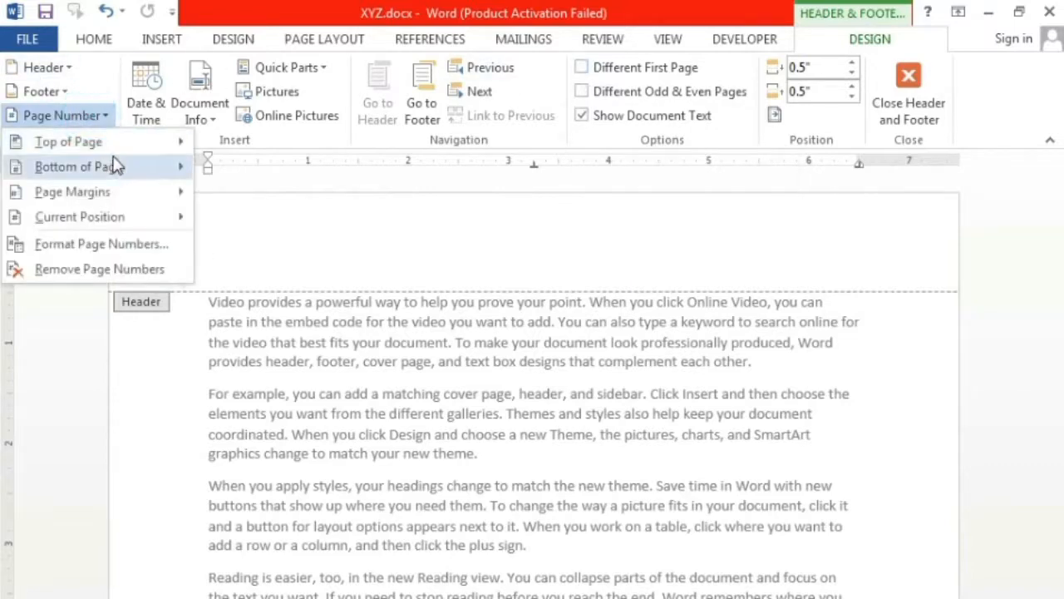
mouse_move(133, 142)
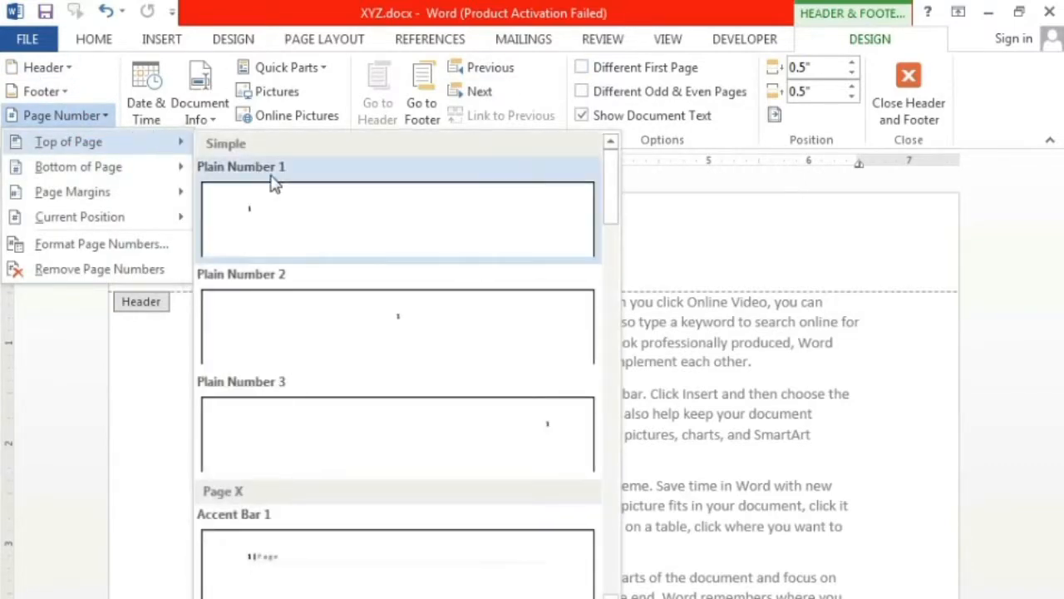
click(370, 299)
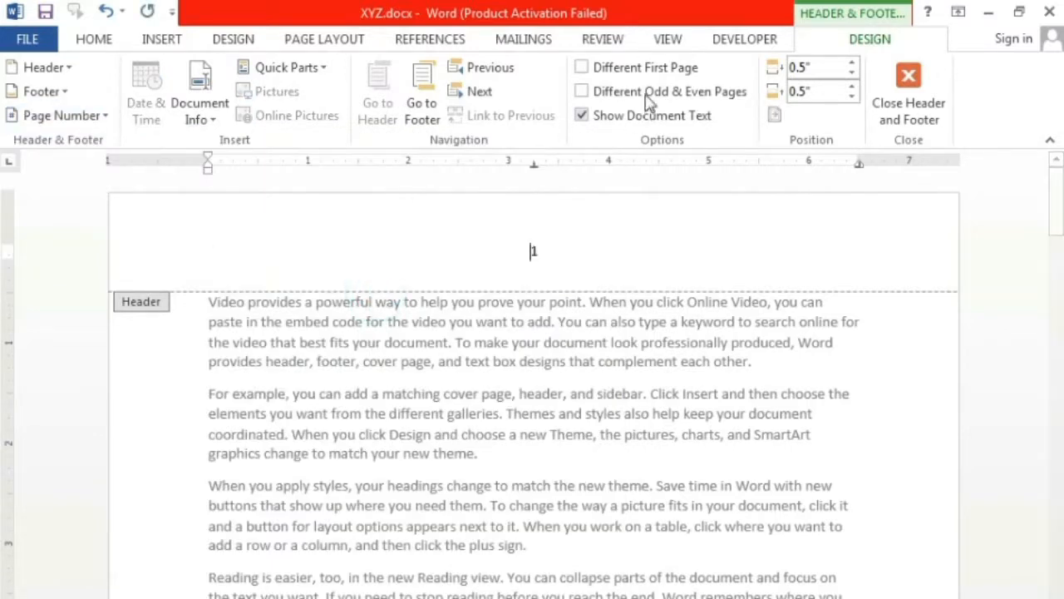
click(581, 69)
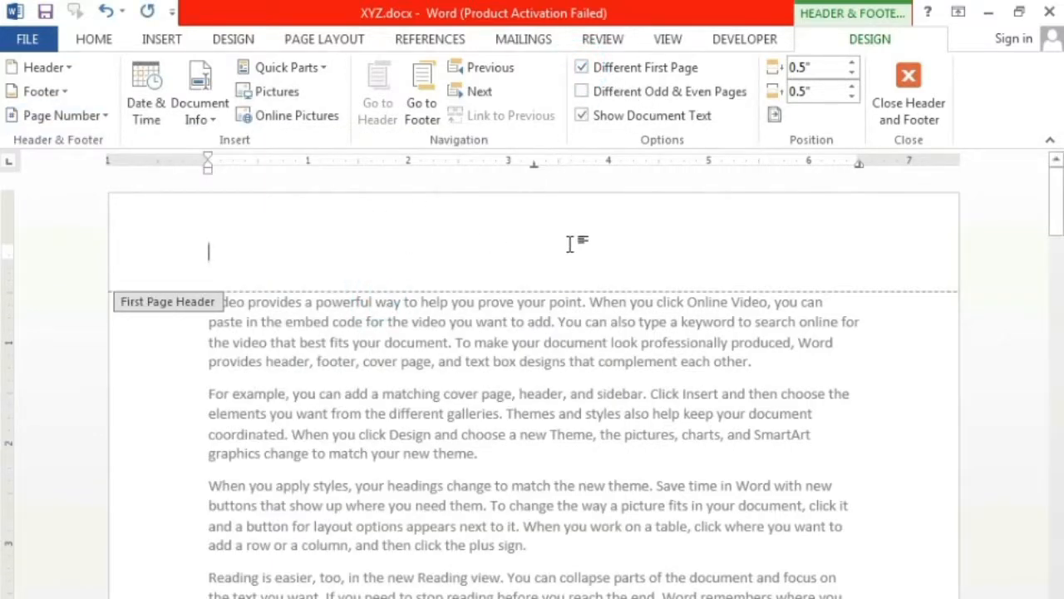
Examine the headers and footers across all pages to compare the first page's header with the numbered headers on the following pages
scroll(580, 274, down, 10)
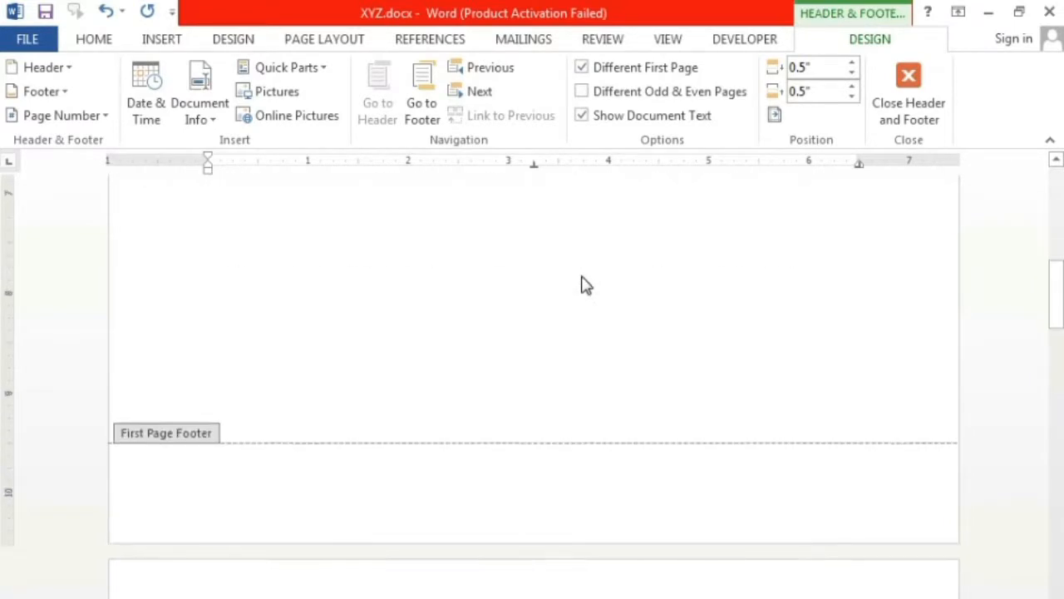
scroll(582, 285, down, 4)
scroll(582, 468, down, 4)
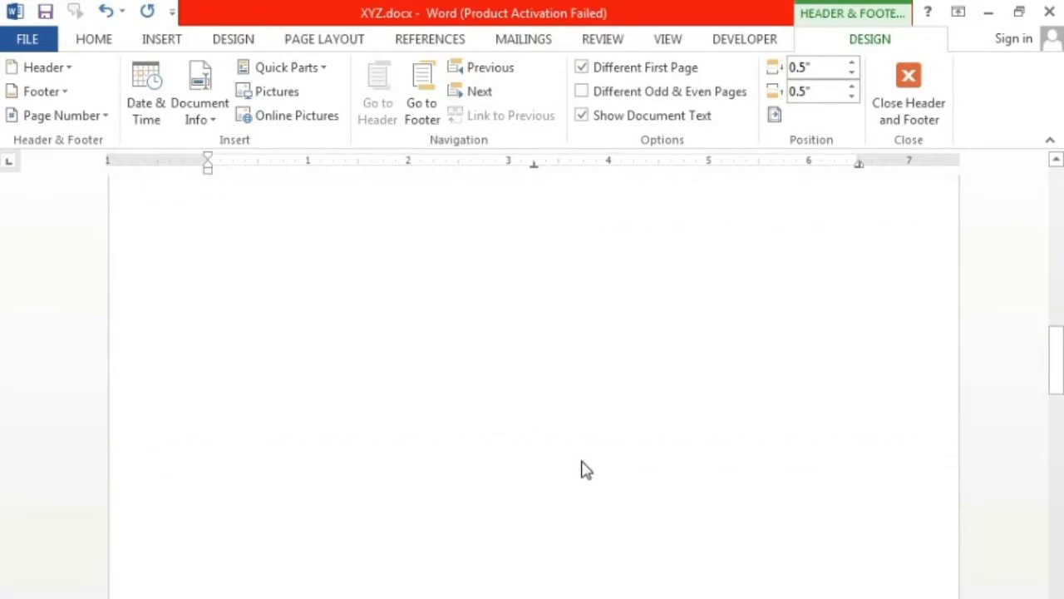
scroll(582, 466, down, 4)
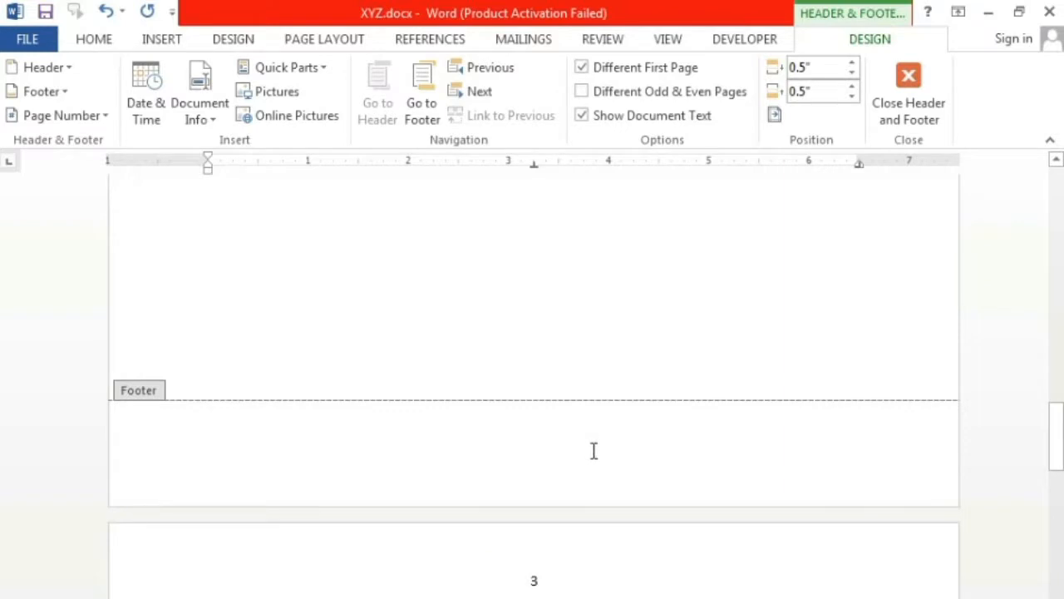
scroll(532, 374, down, 10)
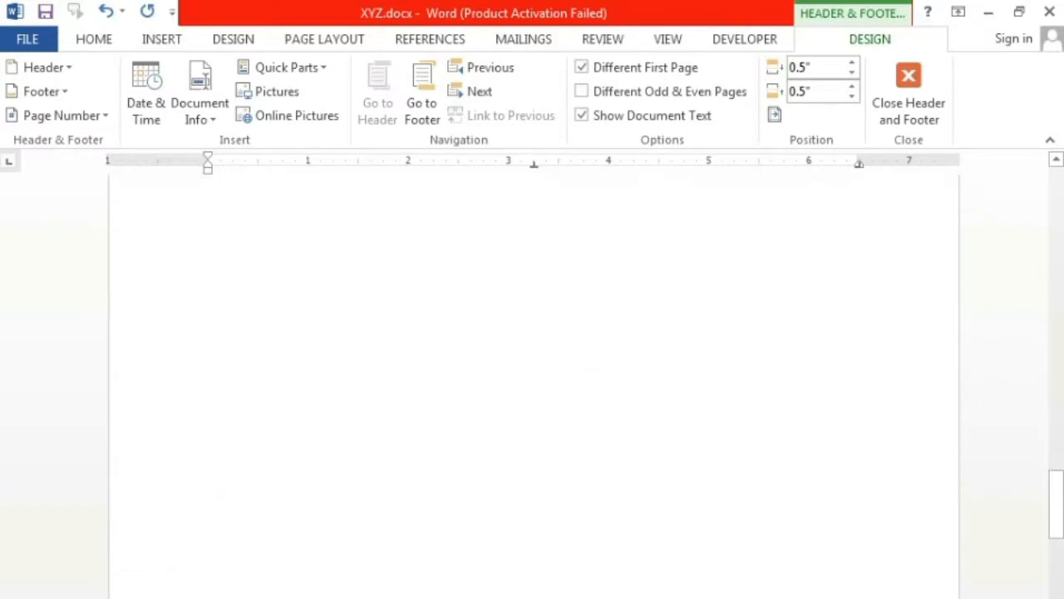
scroll(533, 374, down, 5)
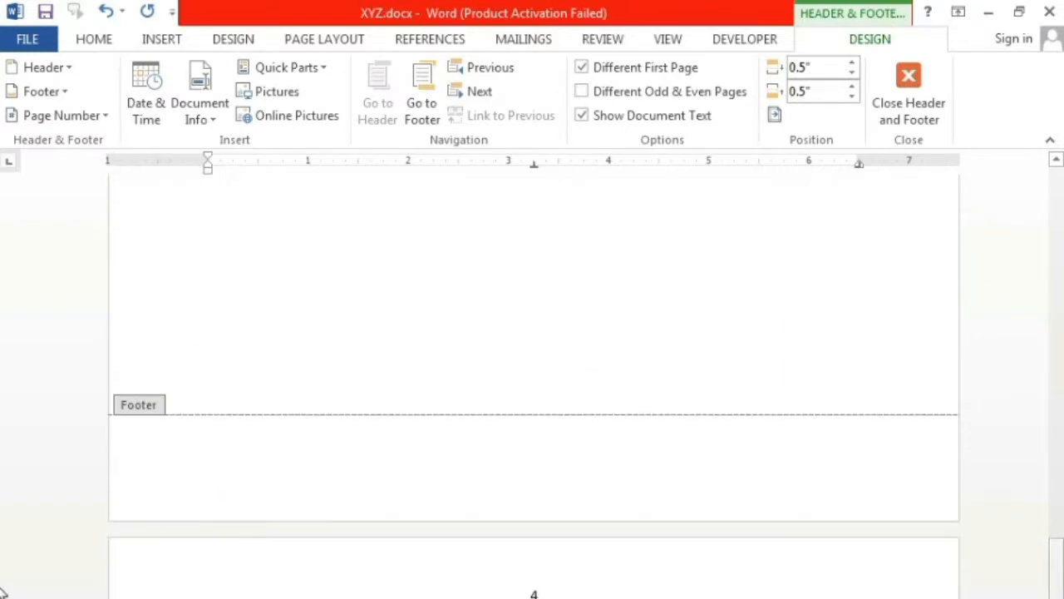
drag(1061, 584, 1059, 210)
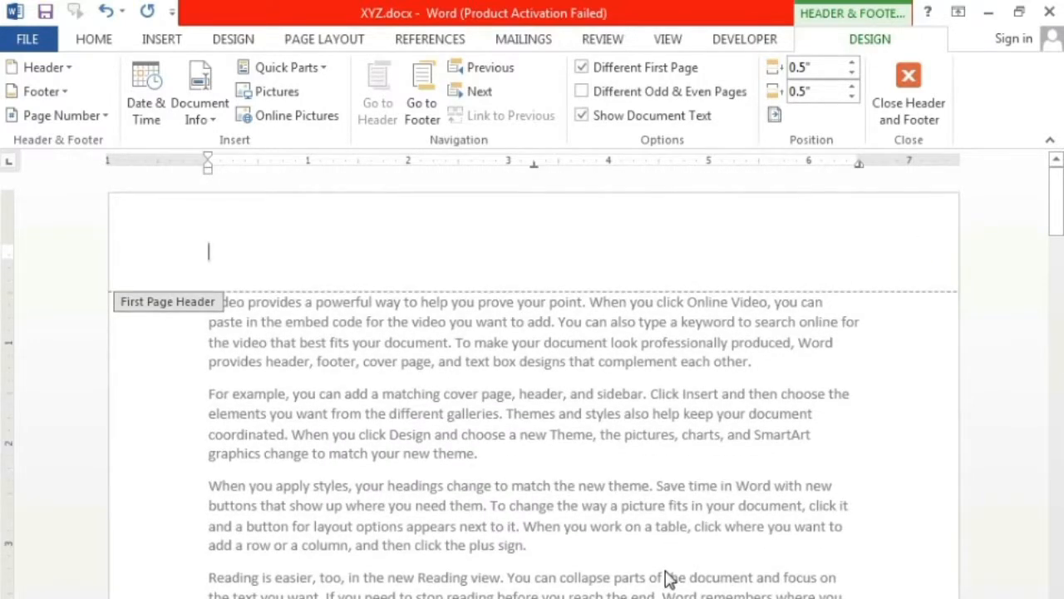
scroll(669, 576, down, 15)
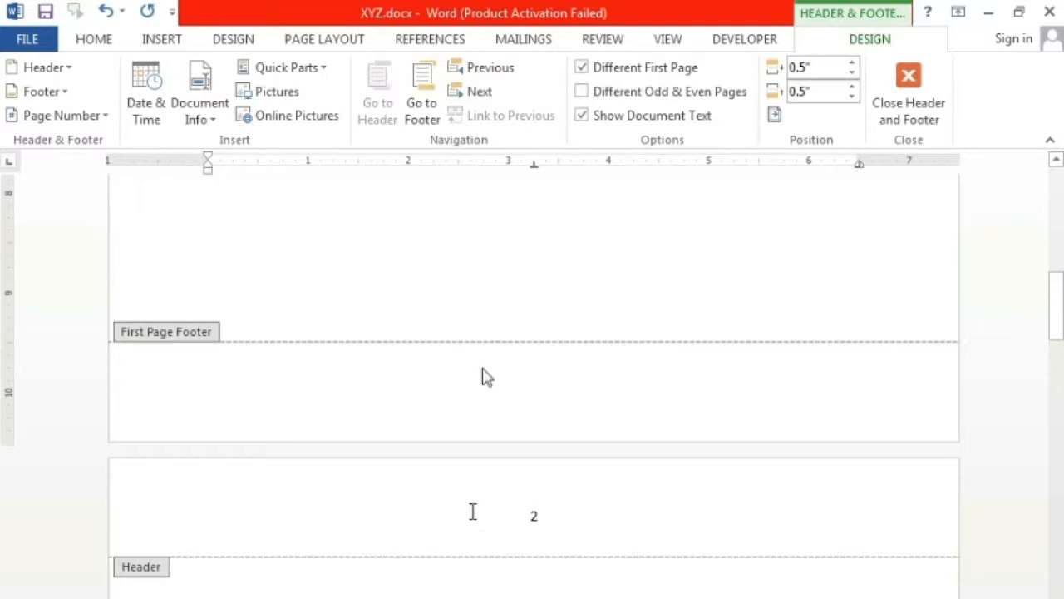
drag(1057, 332, 1045, 164)
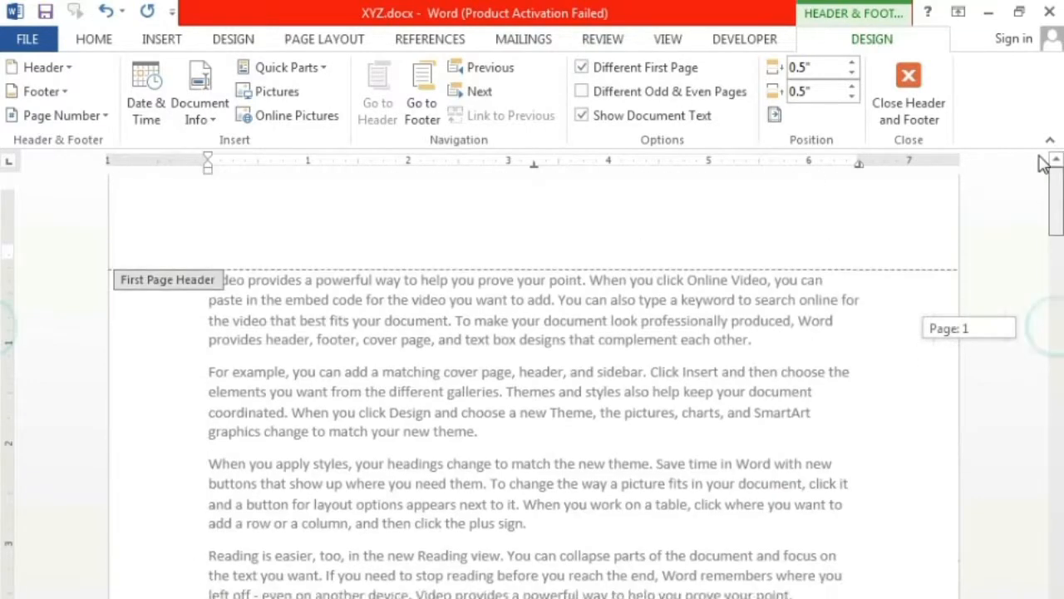
Disable Different First Page and enable Different Odd & Even Pages for the document's headers and footers
click(581, 70)
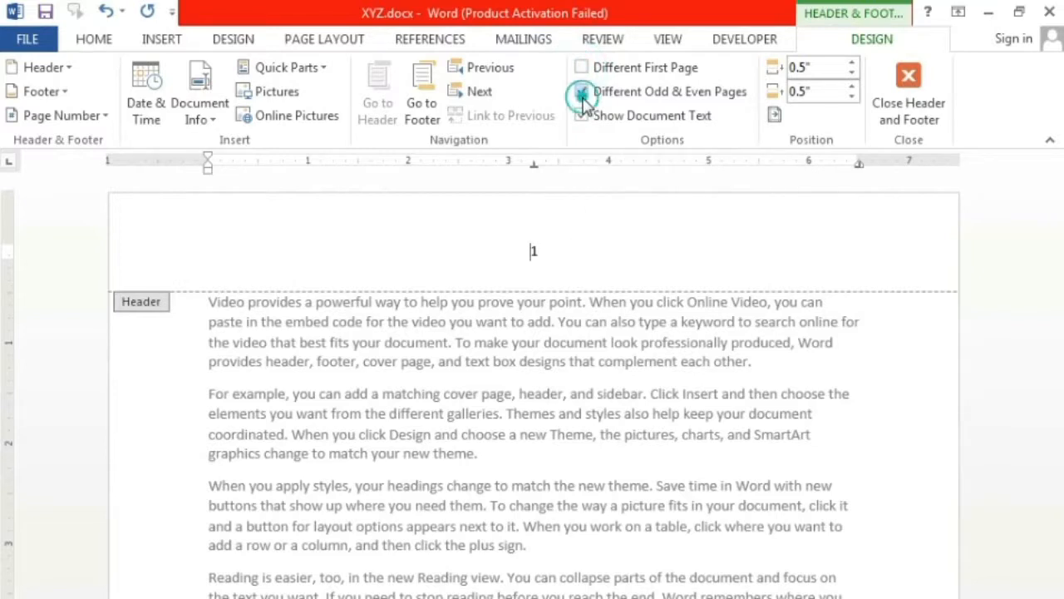
click(582, 91)
click(581, 91)
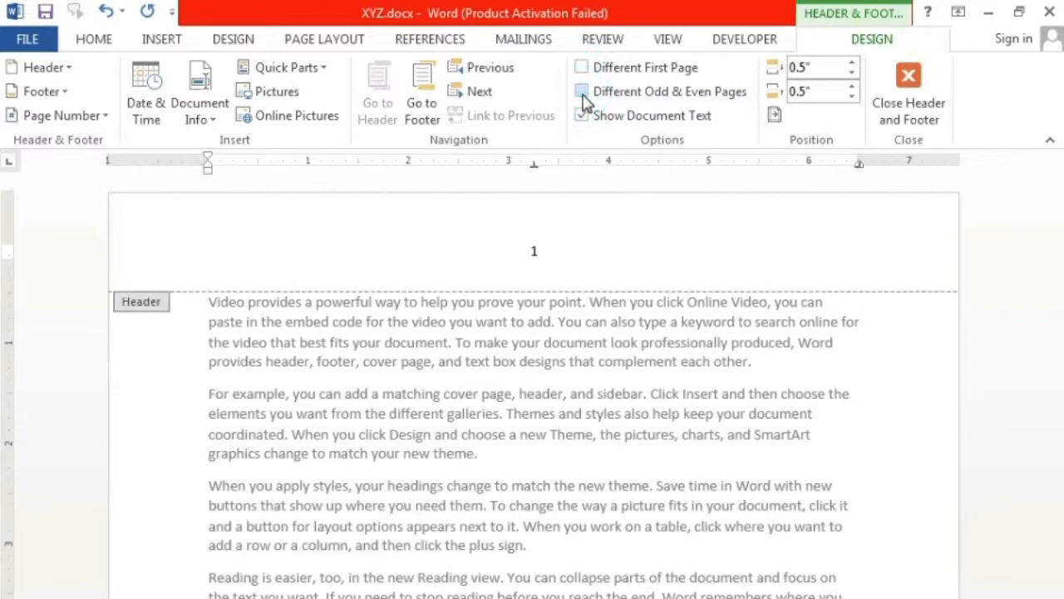
click(585, 96)
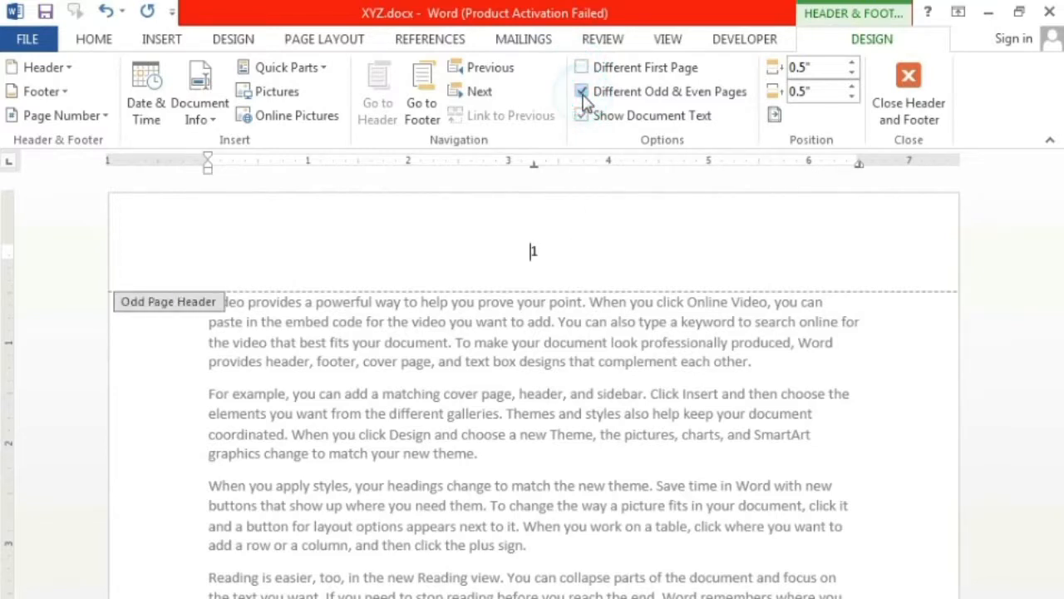
Examine the odd and even page headers and footers throughout the document, checking which pages carry a page number, and return to page one
scroll(613, 373, down, 10)
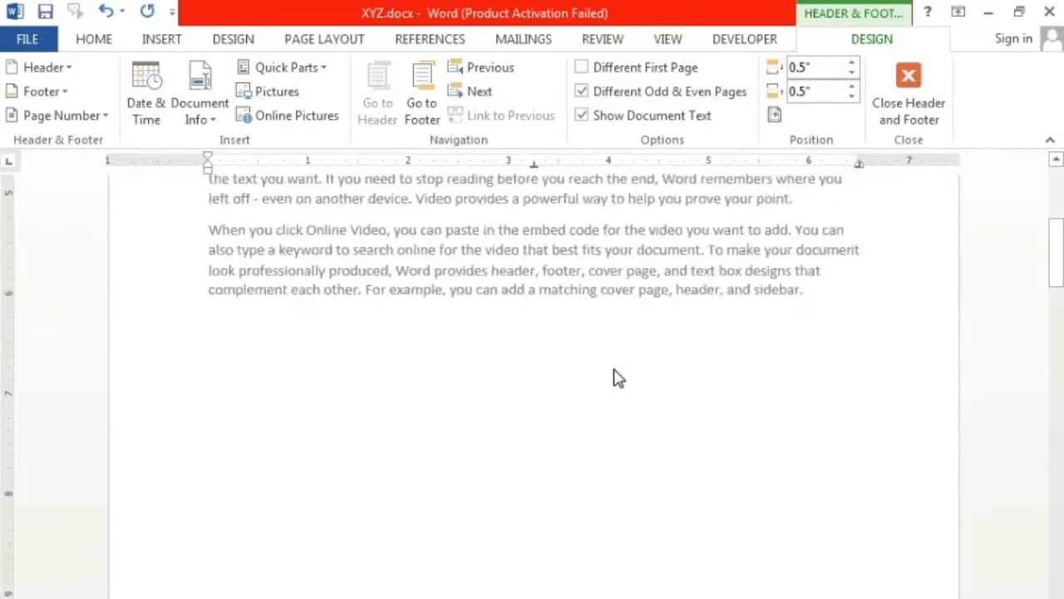
scroll(613, 375, down, 5)
scroll(613, 376, up, 9)
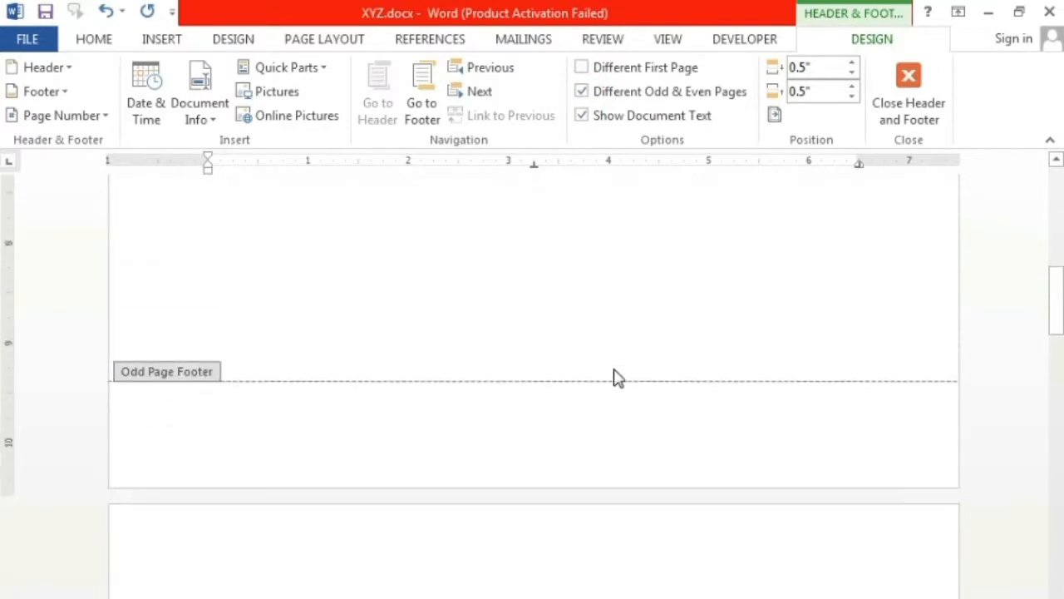
scroll(612, 376, up, 10)
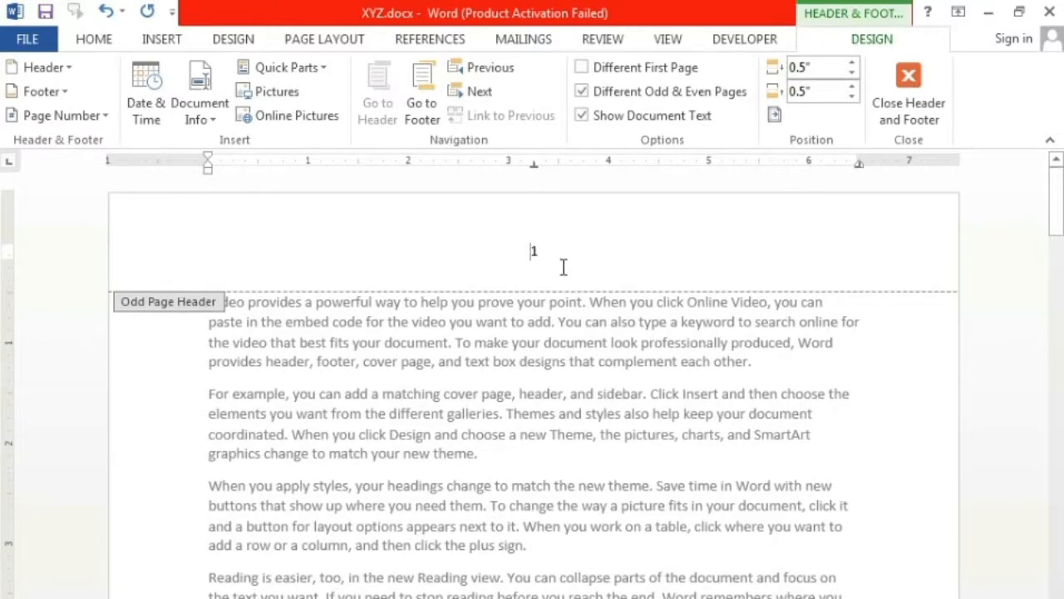
scroll(563, 266, down, 12)
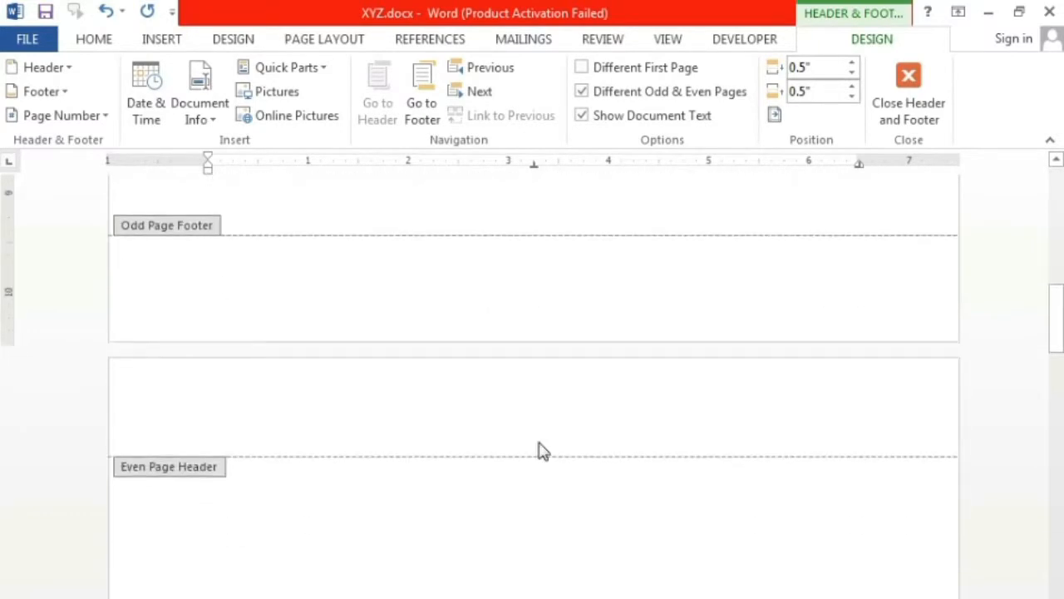
scroll(541, 449, down, 15)
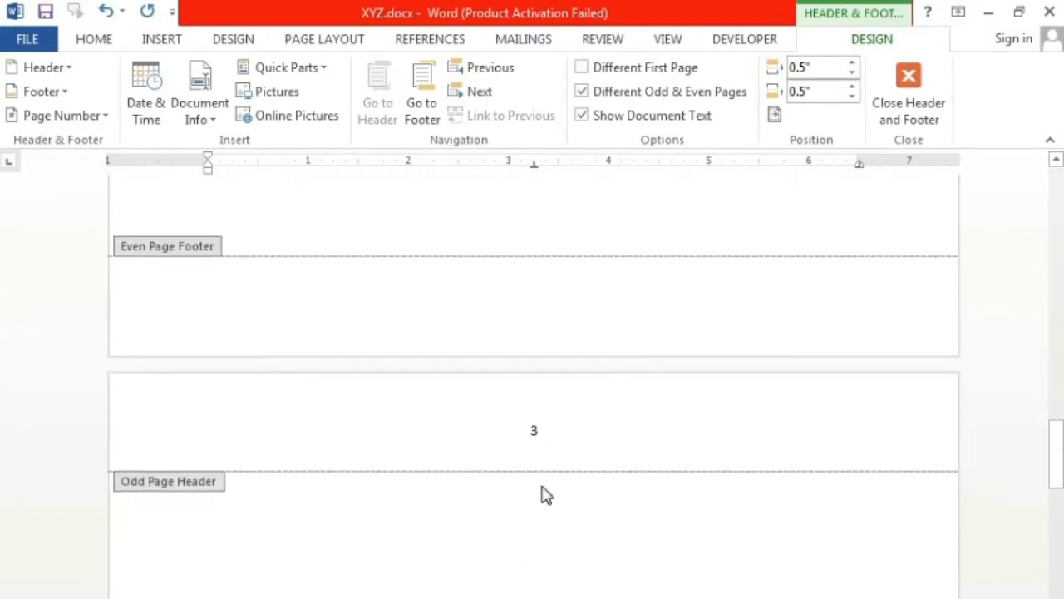
scroll(732, 519, down, 12)
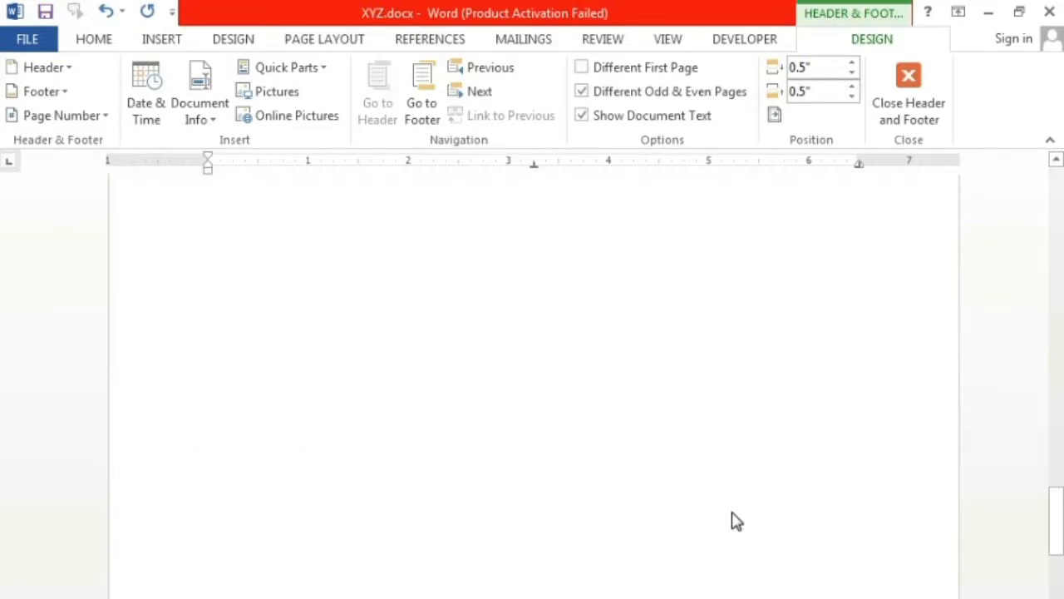
drag(1056, 557, 1053, 187)
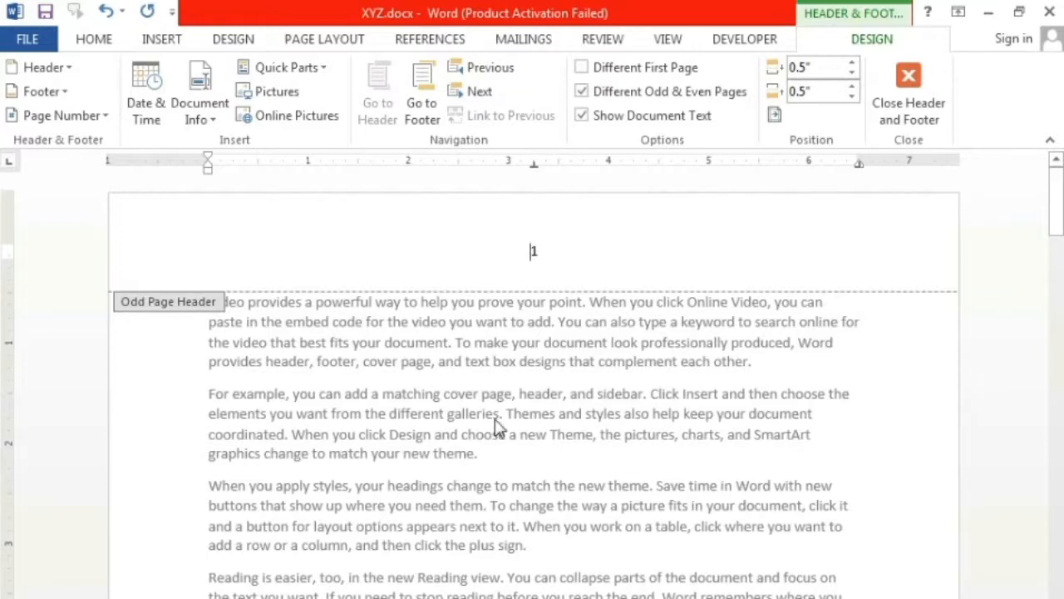
Set the header's distance from the top of the page to 1.3 inches
click(852, 63)
click(852, 63)
click(852, 64)
click(853, 65)
click(853, 65)
click(852, 65)
click(852, 65)
click(853, 65)
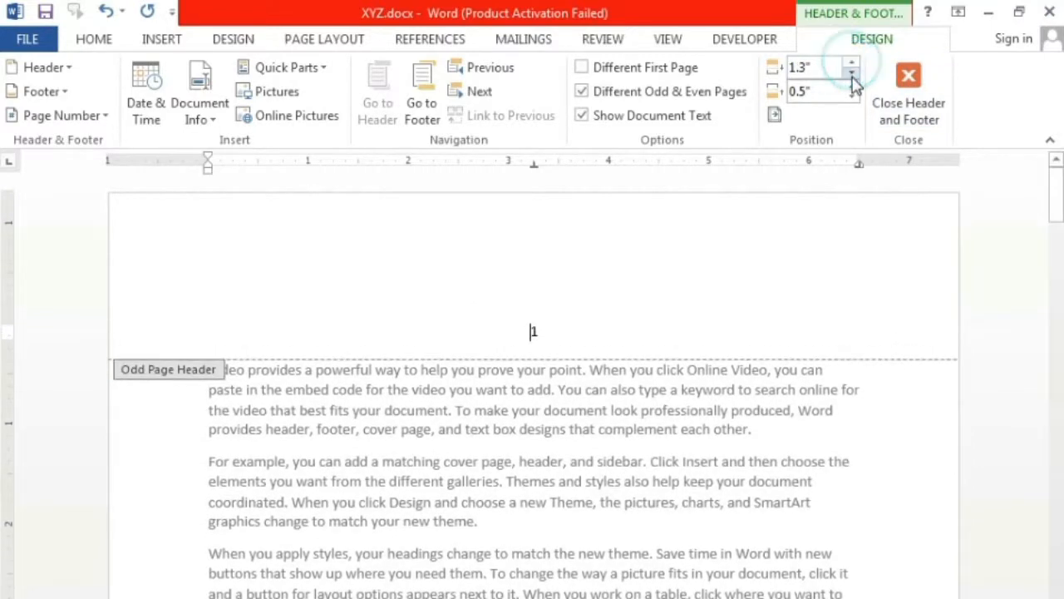
Set the footer's distance from the bottom of the page to 0.6 inches
click(852, 86)
click(852, 86)
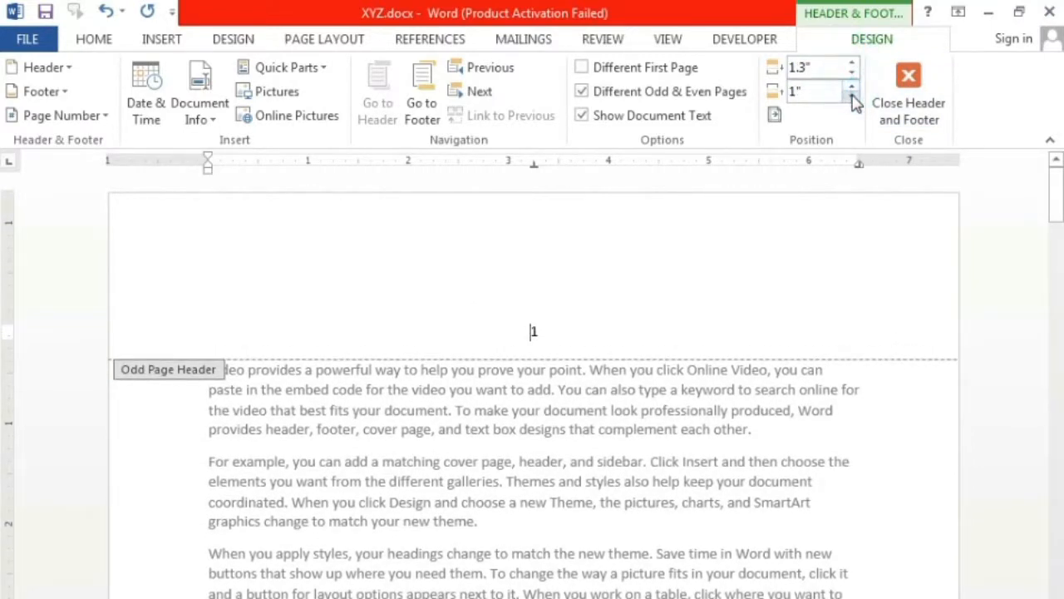
click(852, 86)
click(852, 96)
click(851, 96)
Increase the header's distance from the top of the page to 1.7 inches
click(852, 63)
click(852, 63)
click(852, 63)
click(852, 63)
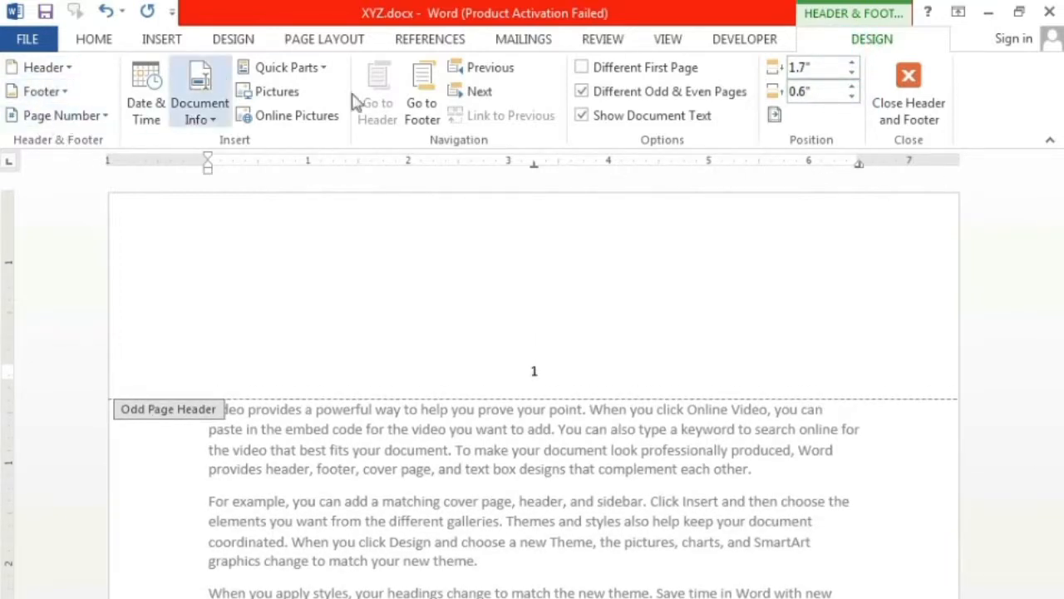
Examine the number formats and the Start at option in the Page Number Format settings without applying any change
click(99, 120)
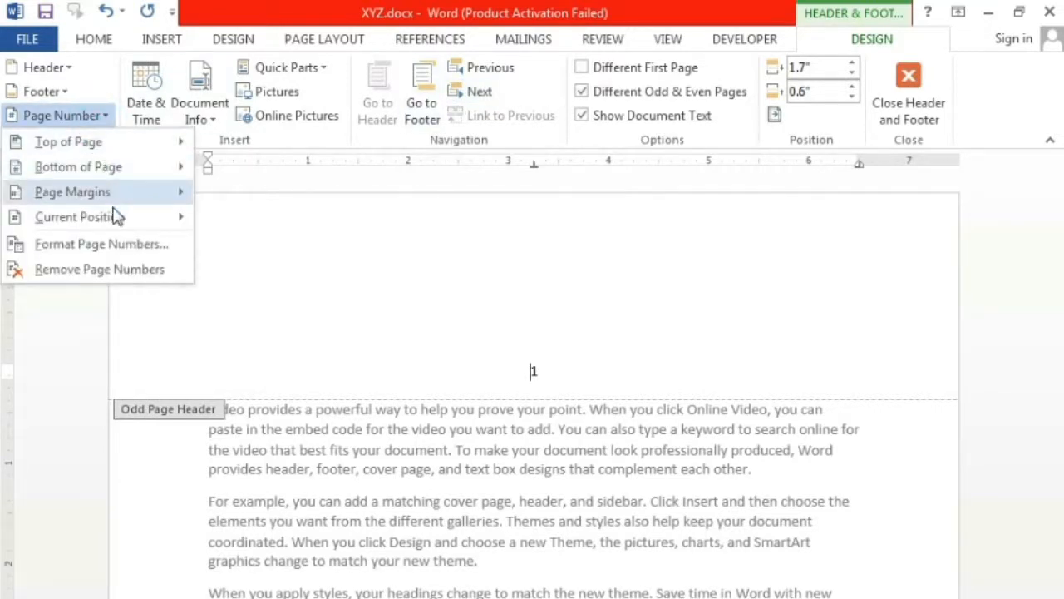
click(123, 249)
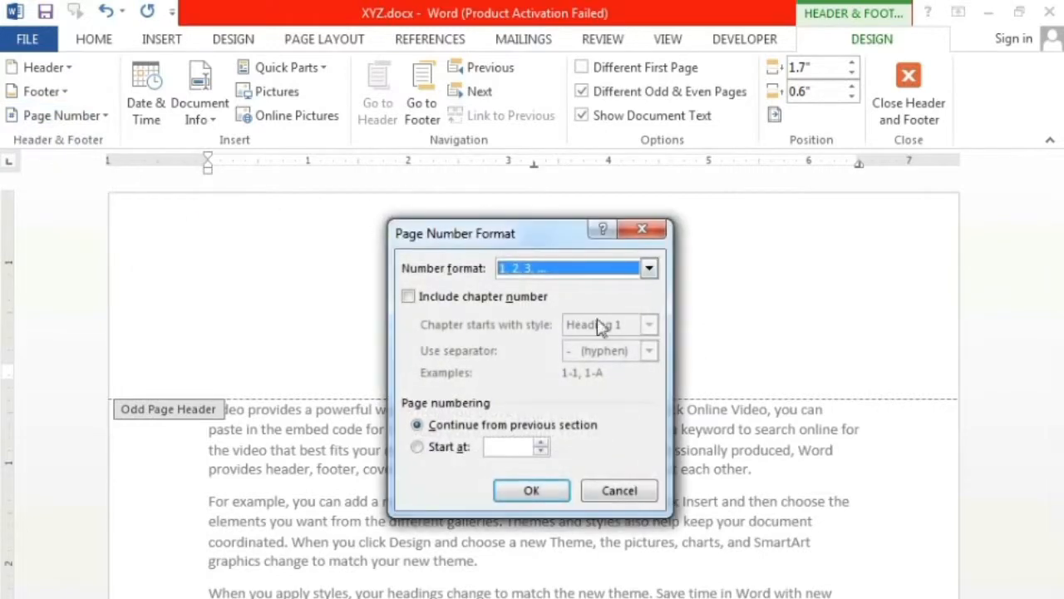
click(543, 271)
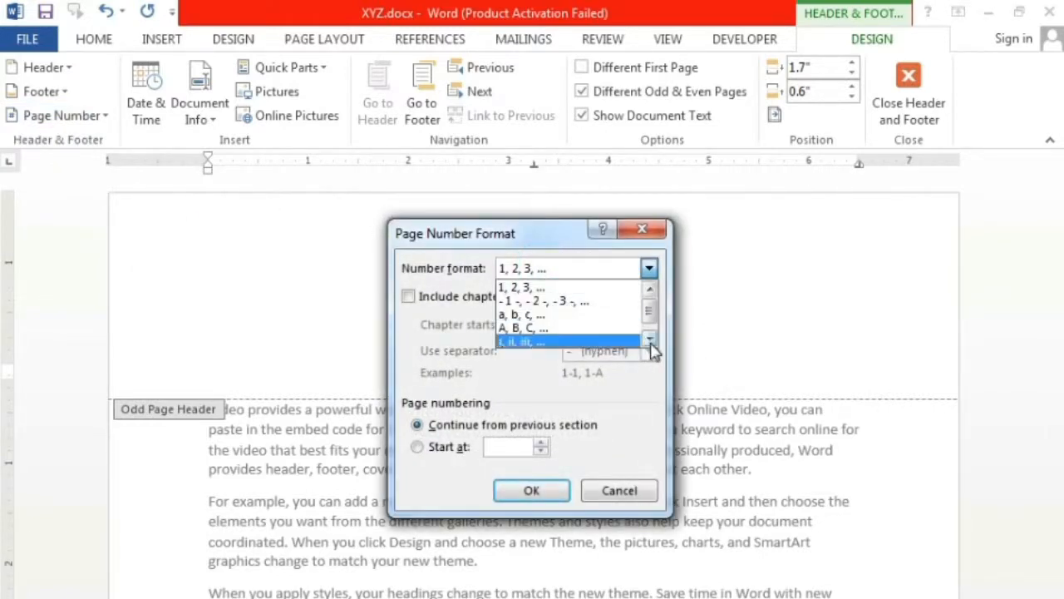
click(650, 340)
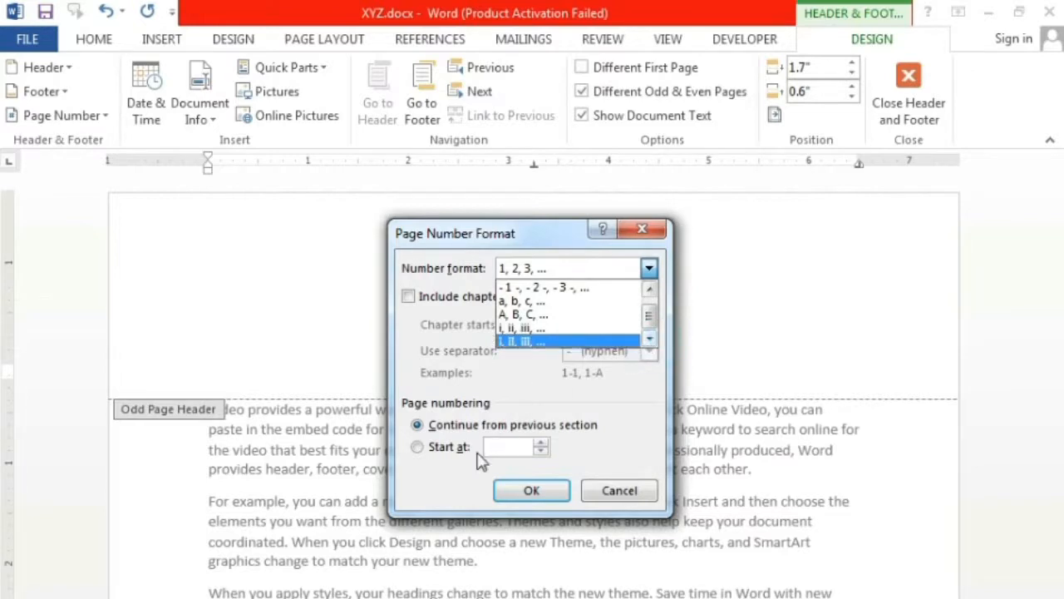
click(434, 453)
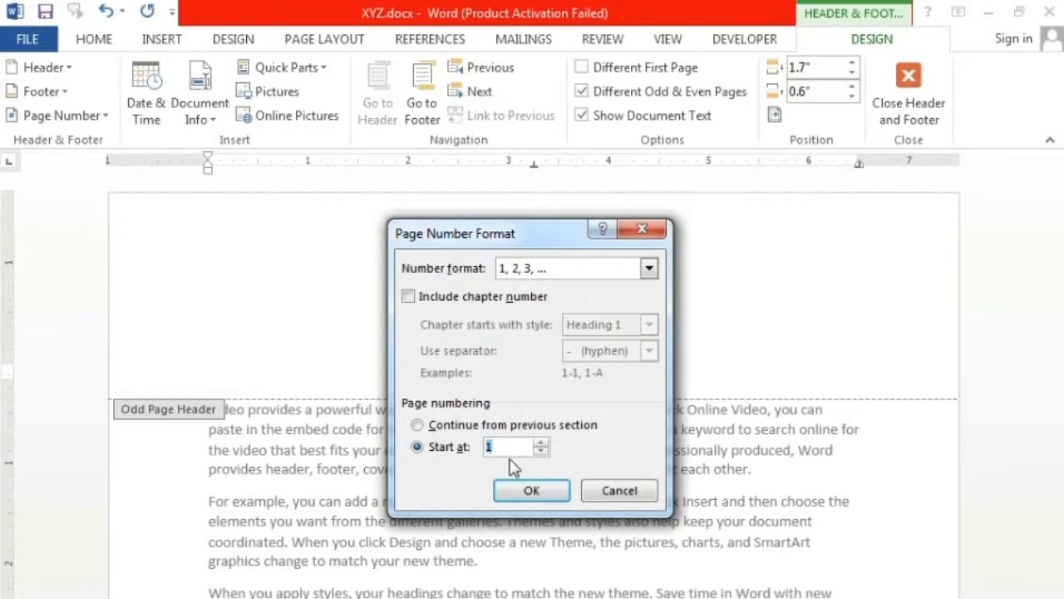
click(612, 491)
Delete the page number from the odd page header, and close and reopen the header for editing
double_click(400, 366)
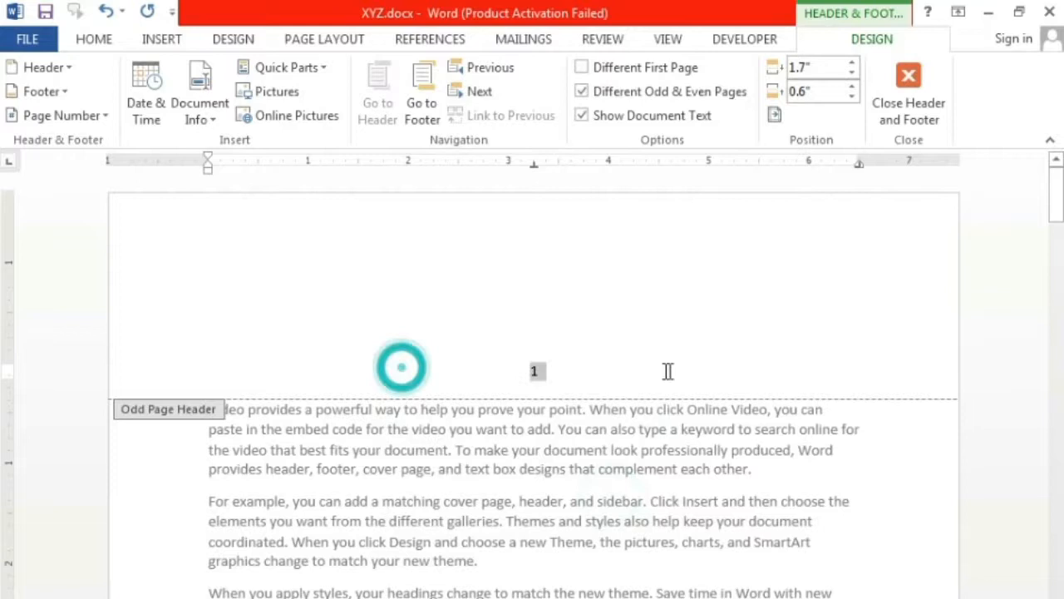
click(907, 99)
double_click(359, 281)
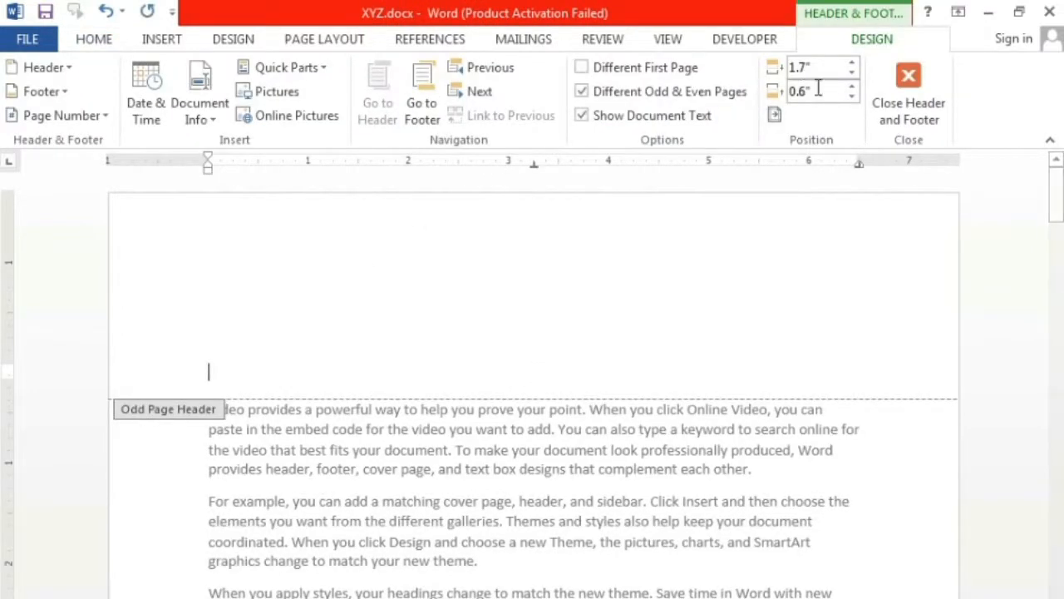
Reduce the header's distance from the top of the page to 0 inches
click(852, 73)
click(851, 73)
click(852, 73)
click(852, 74)
click(852, 73)
click(851, 73)
click(852, 73)
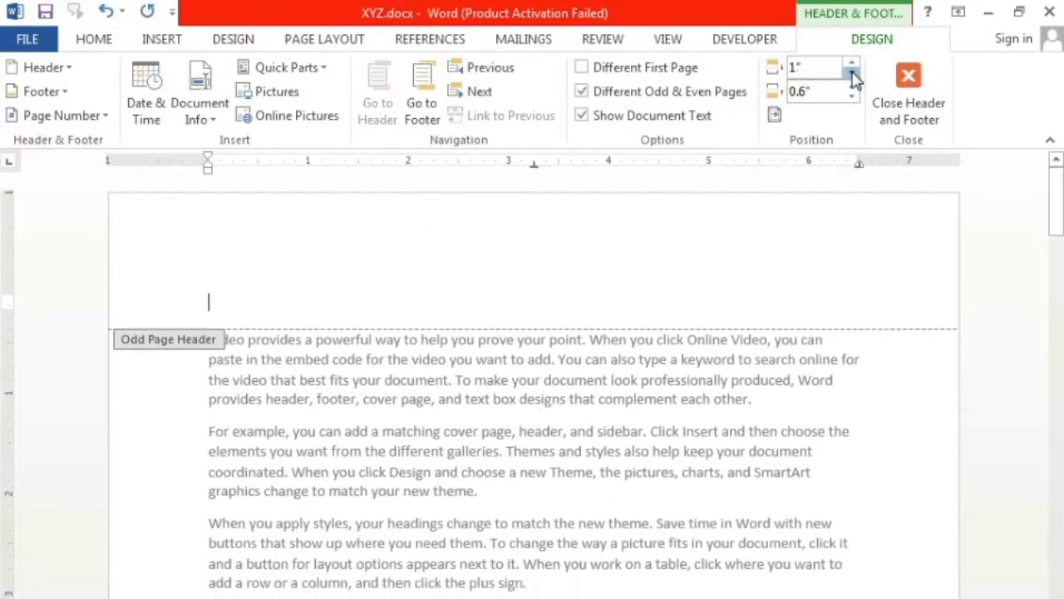
click(852, 75)
click(852, 75)
click(851, 75)
click(852, 75)
click(851, 75)
click(852, 74)
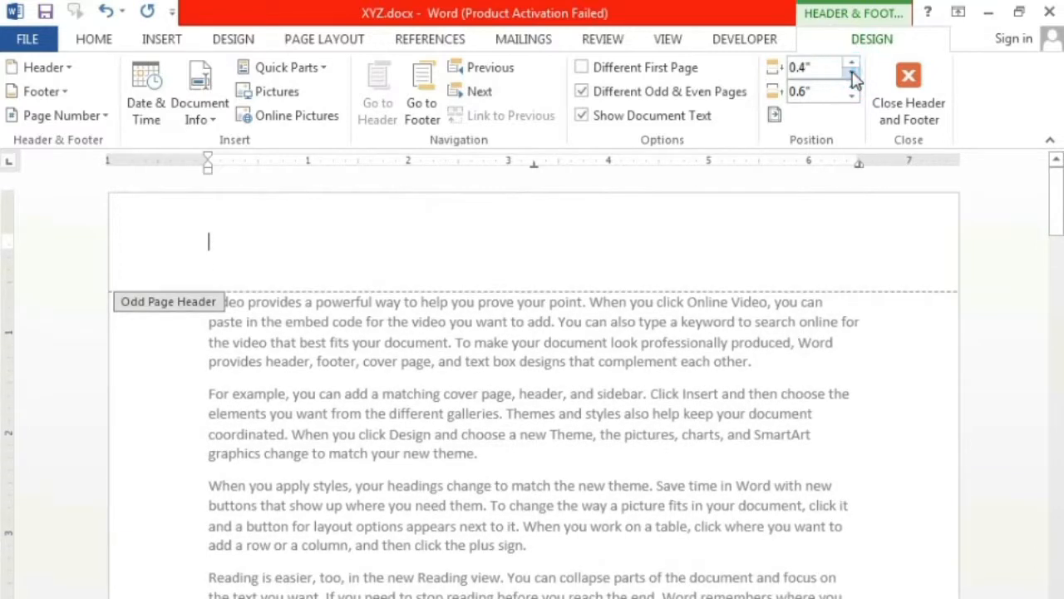
click(851, 75)
click(851, 75)
click(852, 75)
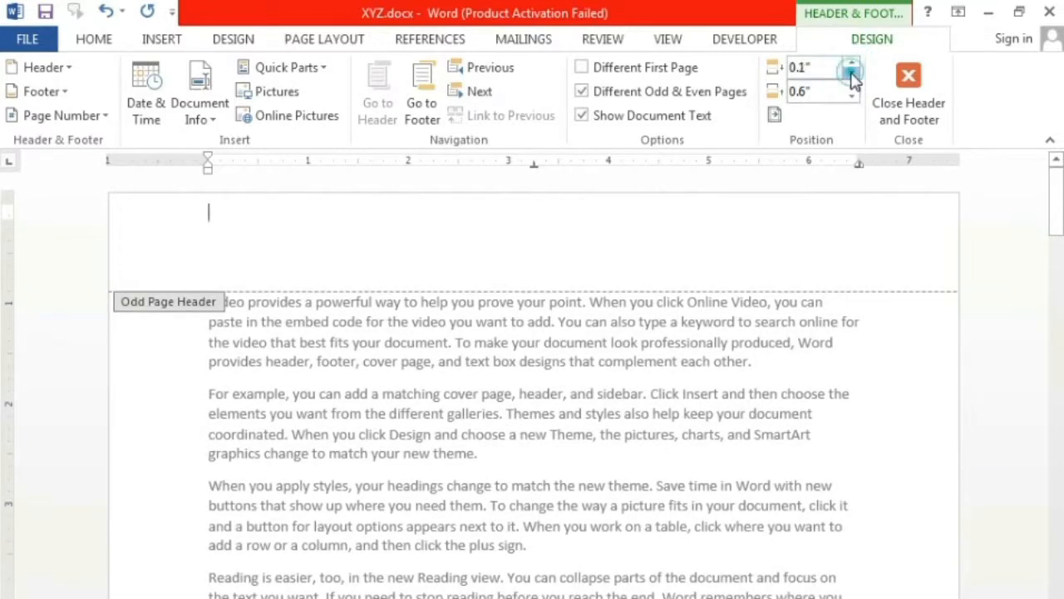
click(852, 75)
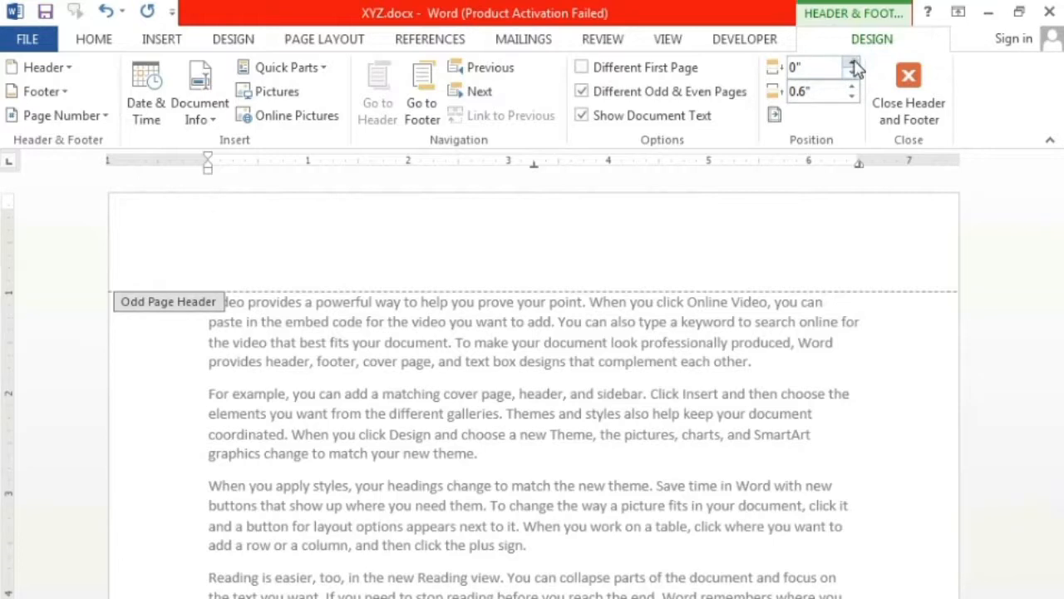
Set the header's distance from the top of the page to 0.5 inches
click(852, 64)
click(853, 64)
click(852, 63)
click(852, 64)
click(852, 63)
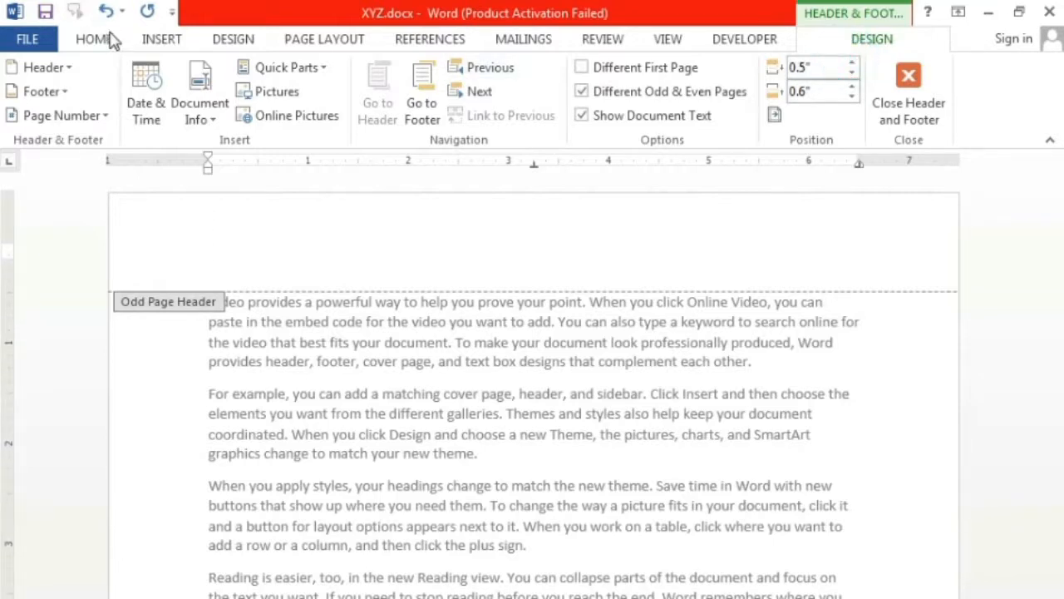
Look briefly at the Header & Footer insert commands and close header and footer editing to return to the document body
click(141, 38)
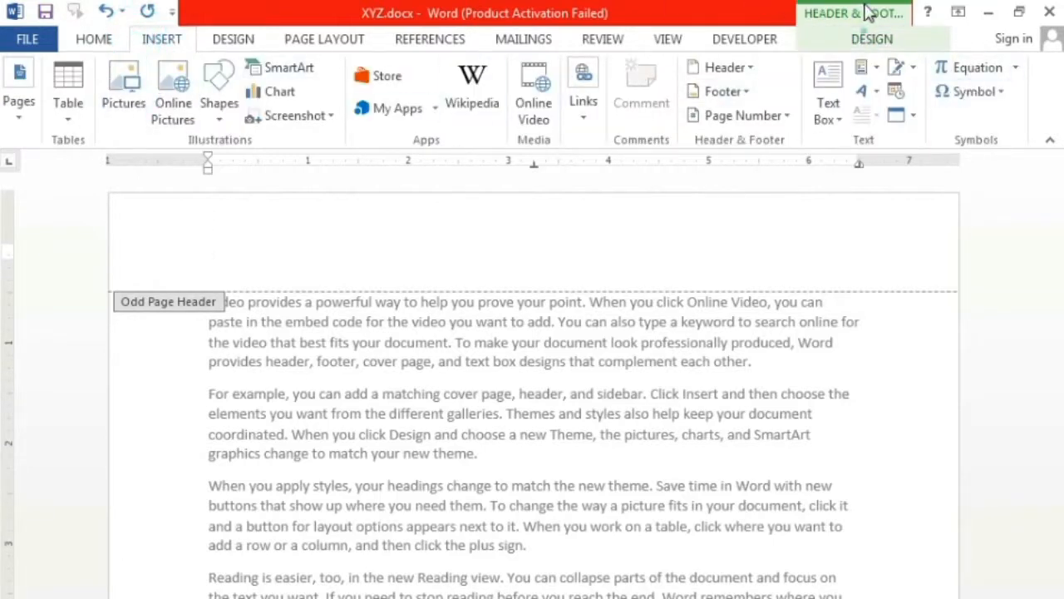
click(870, 37)
click(906, 104)
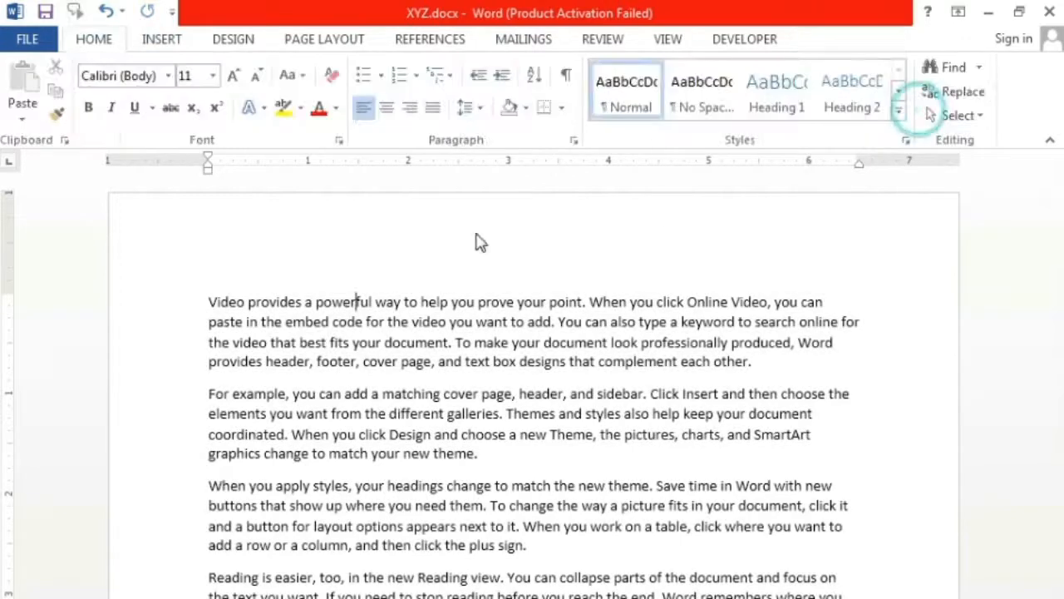
Examine the built-in header designs, the footer options and the page number placement options available for insertion, without applying any
click(185, 41)
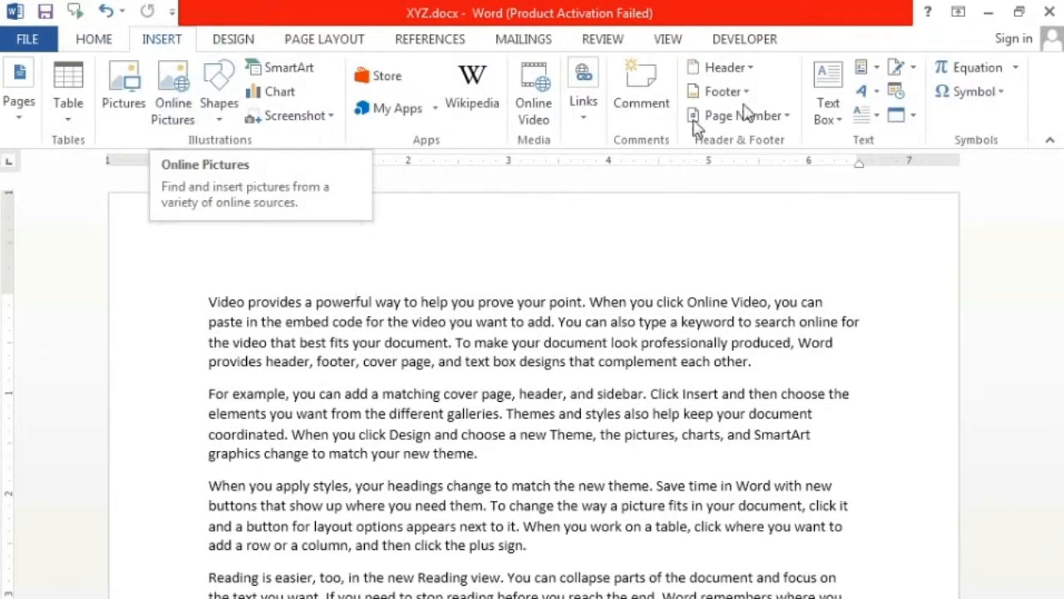
click(753, 68)
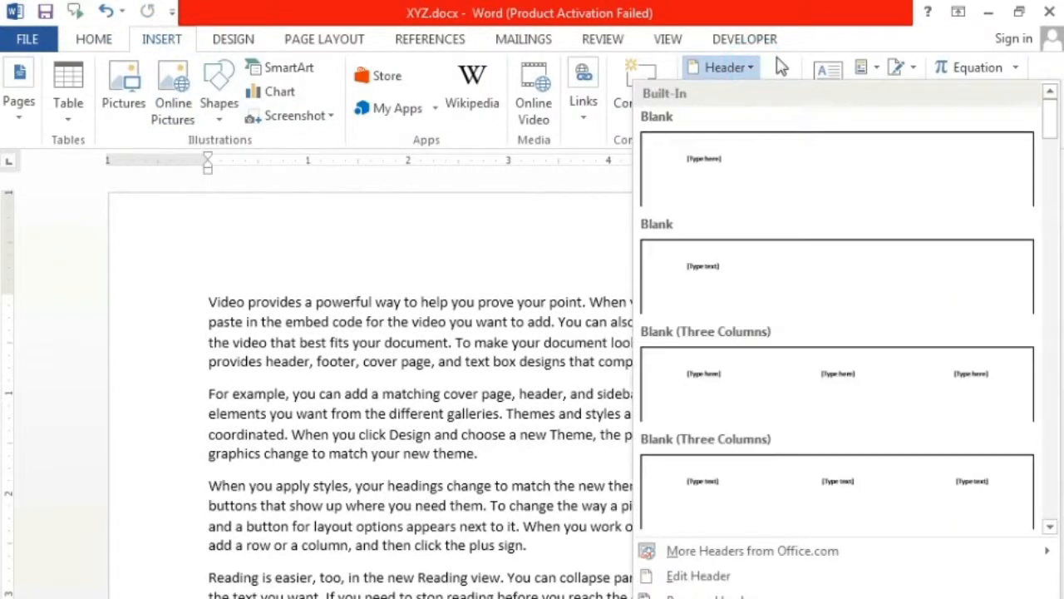
click(782, 67)
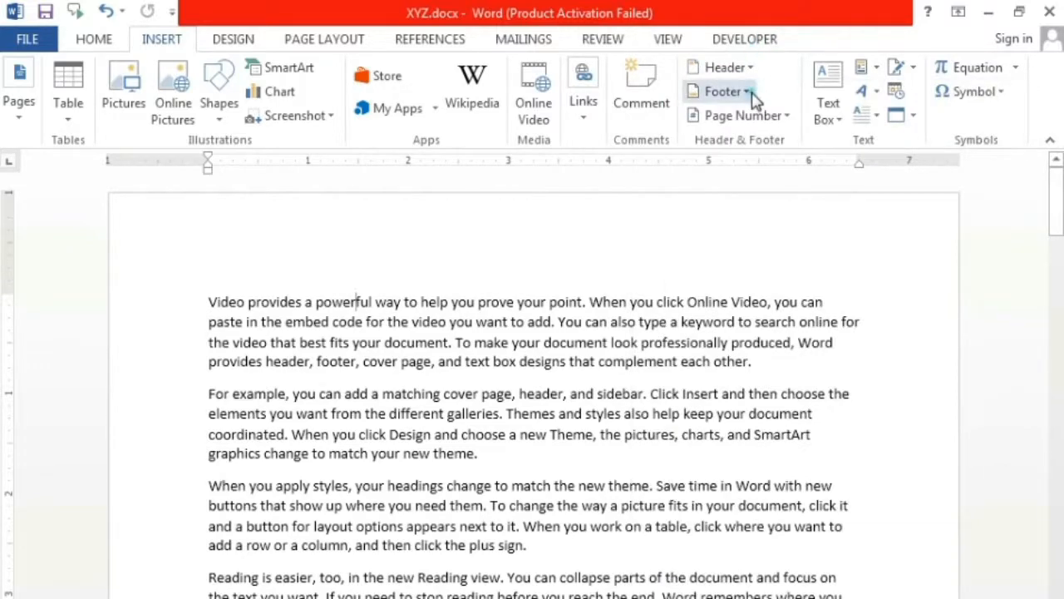
click(756, 95)
click(770, 139)
click(787, 116)
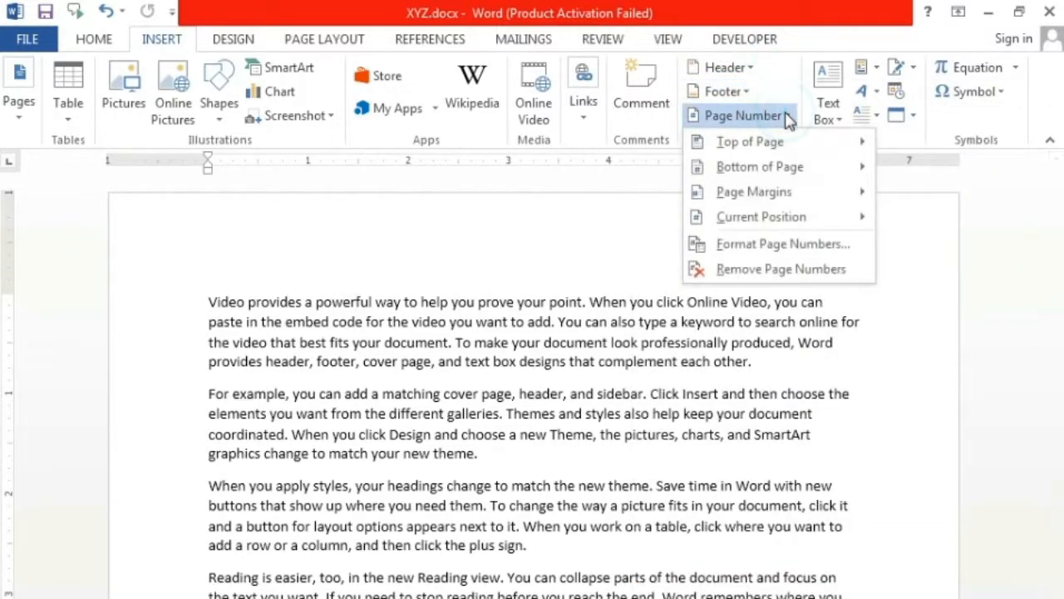
click(781, 83)
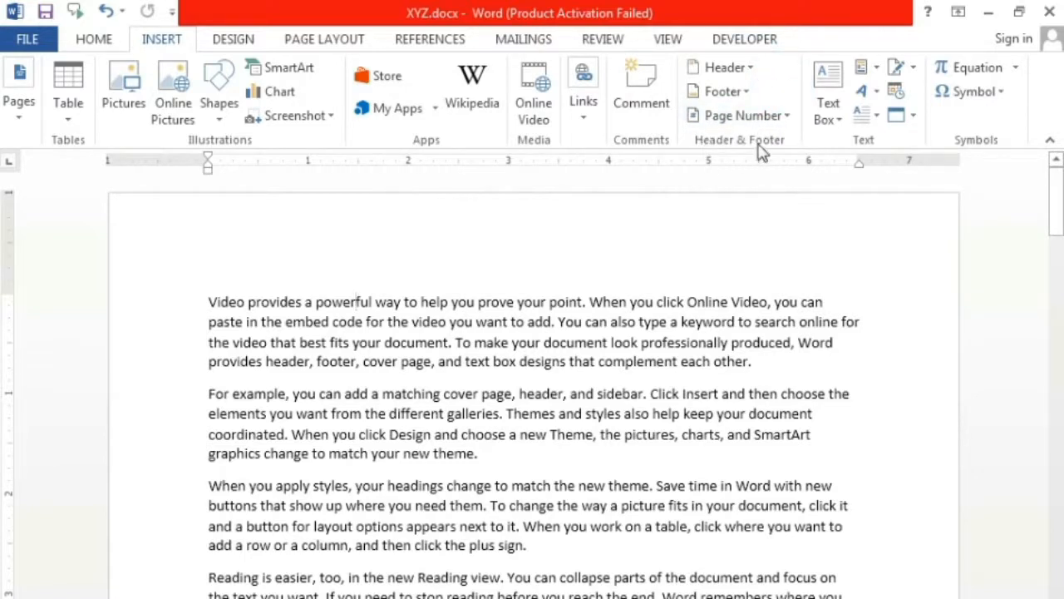
click(740, 68)
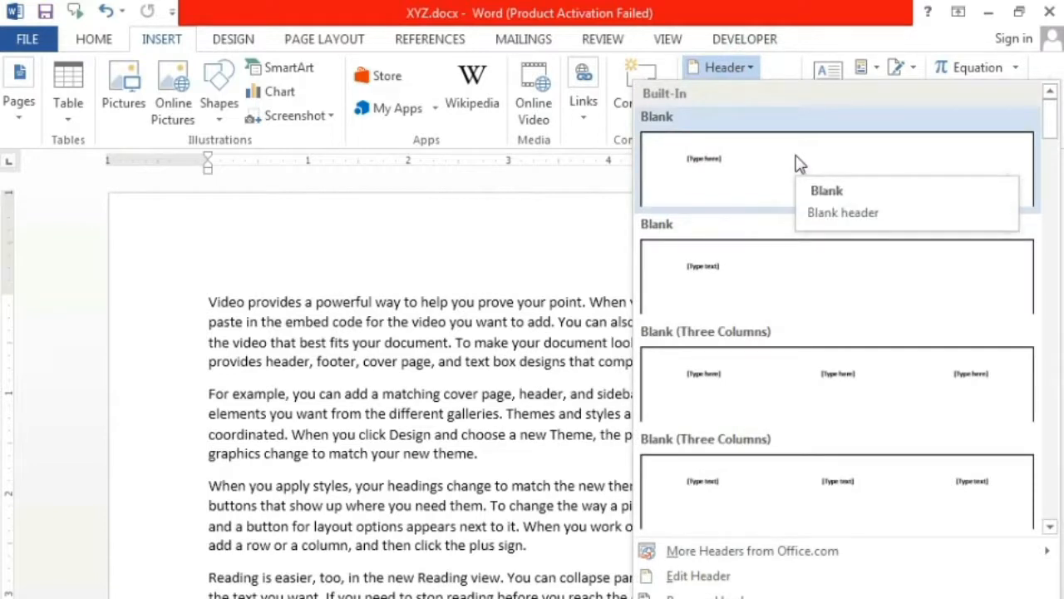
click(817, 32)
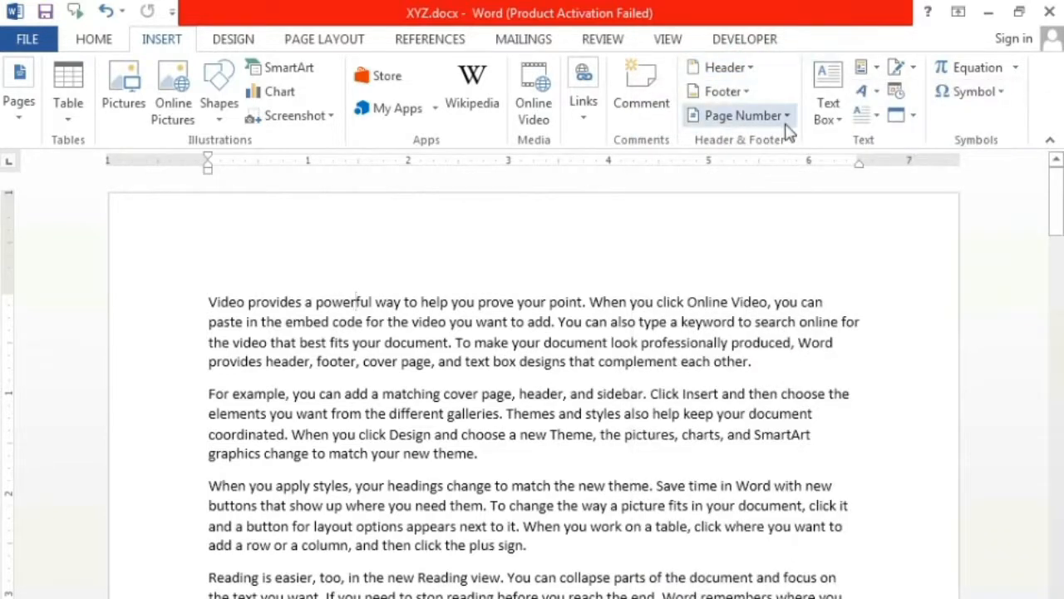
Place the insertion point at the start of the first body paragraph, before the word "Video"
click(474, 231)
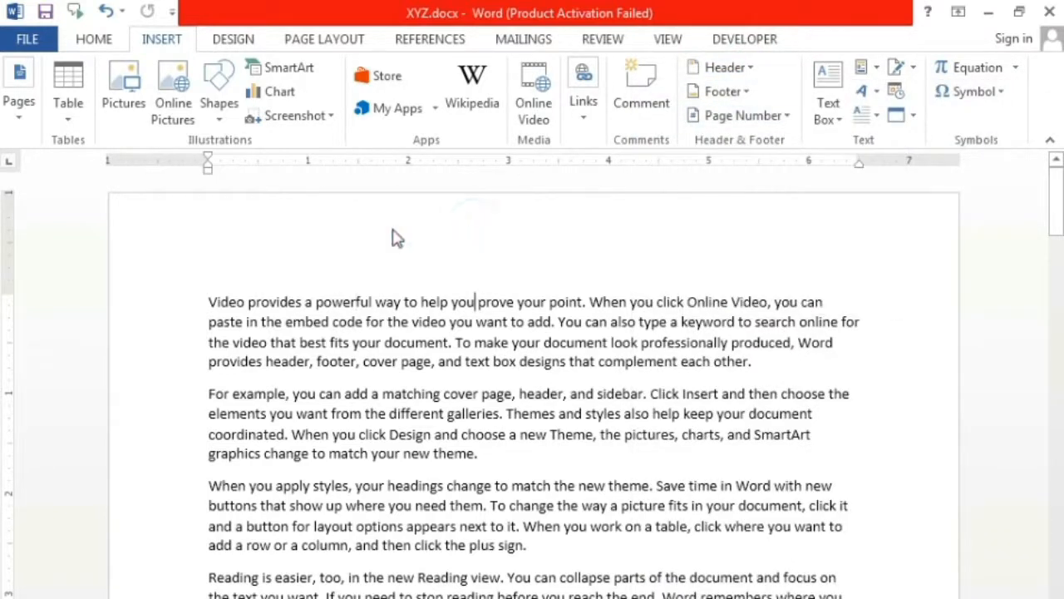
click(204, 304)
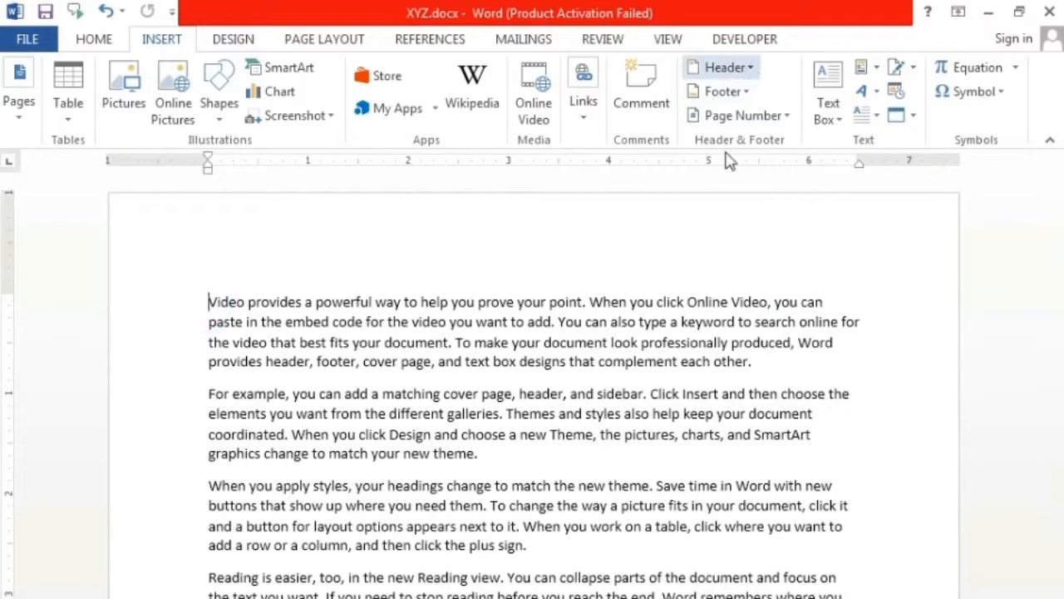